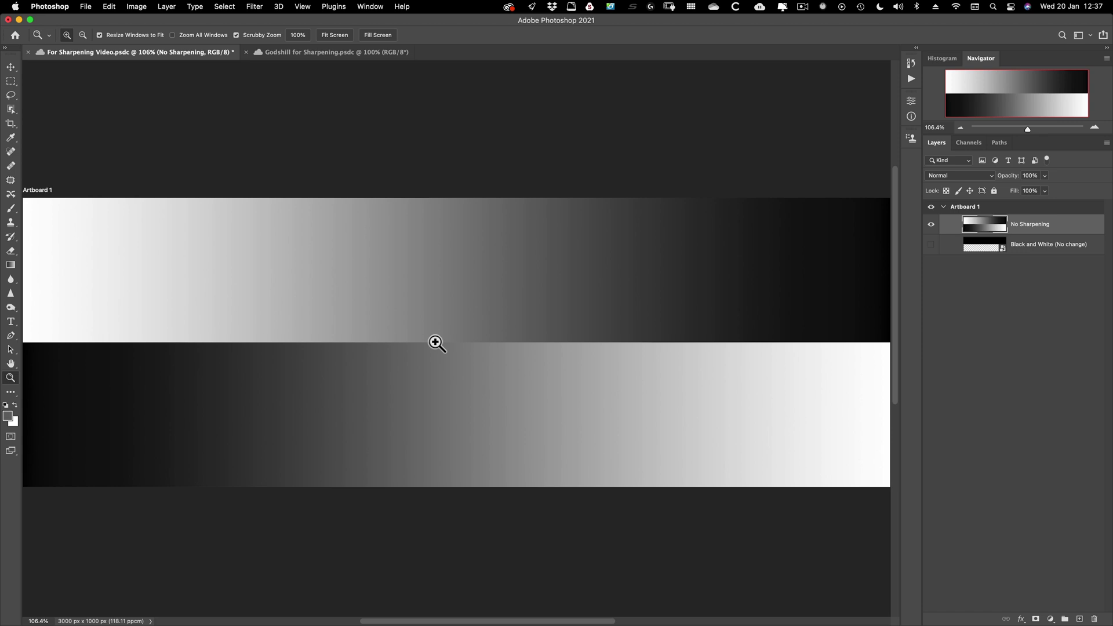
Convert the No Sharpening layer to a smart object.
right_click(1079, 225)
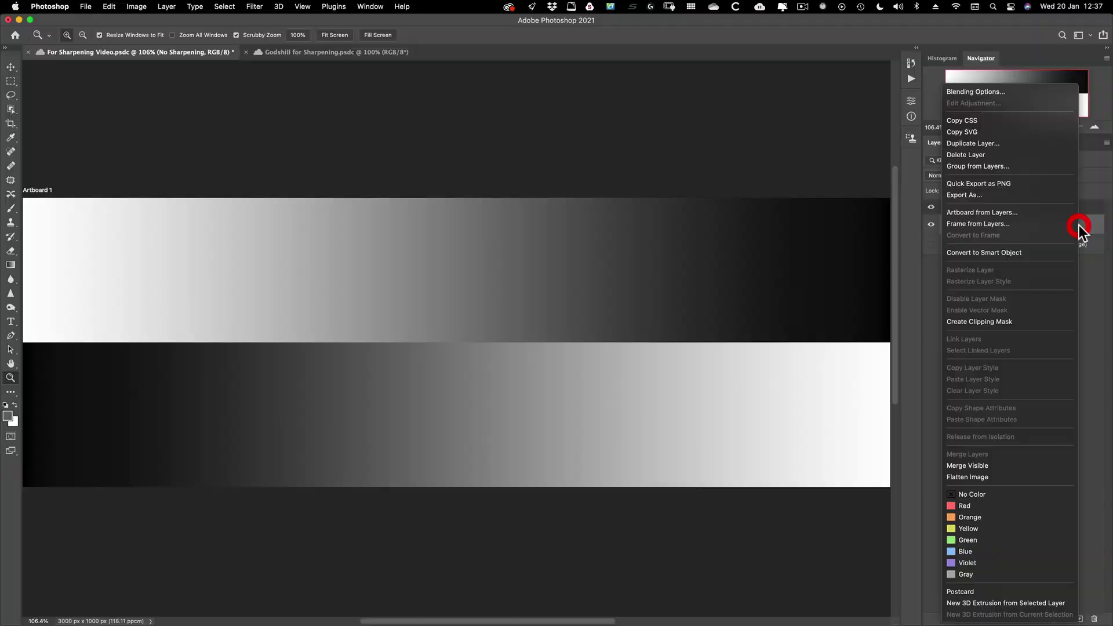
left_click(1023, 251)
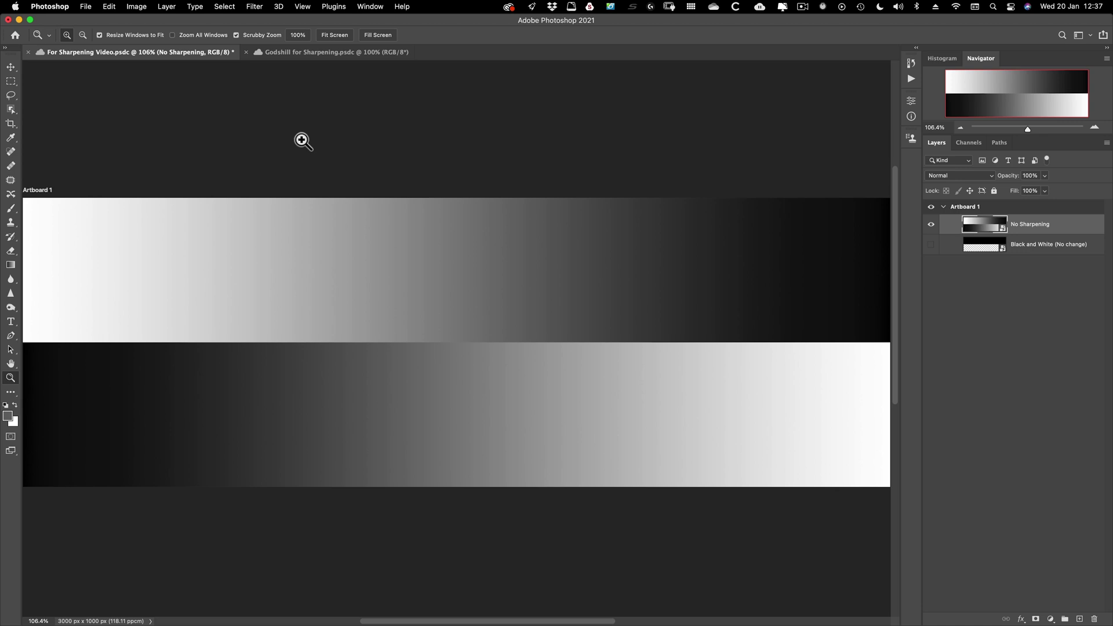
Try Unsharp Mask on the No Sharpening layer with Amount 500% and Radius 8.7 pixels, inspecting the boundary between the two gradients up close.
left_click(255, 7)
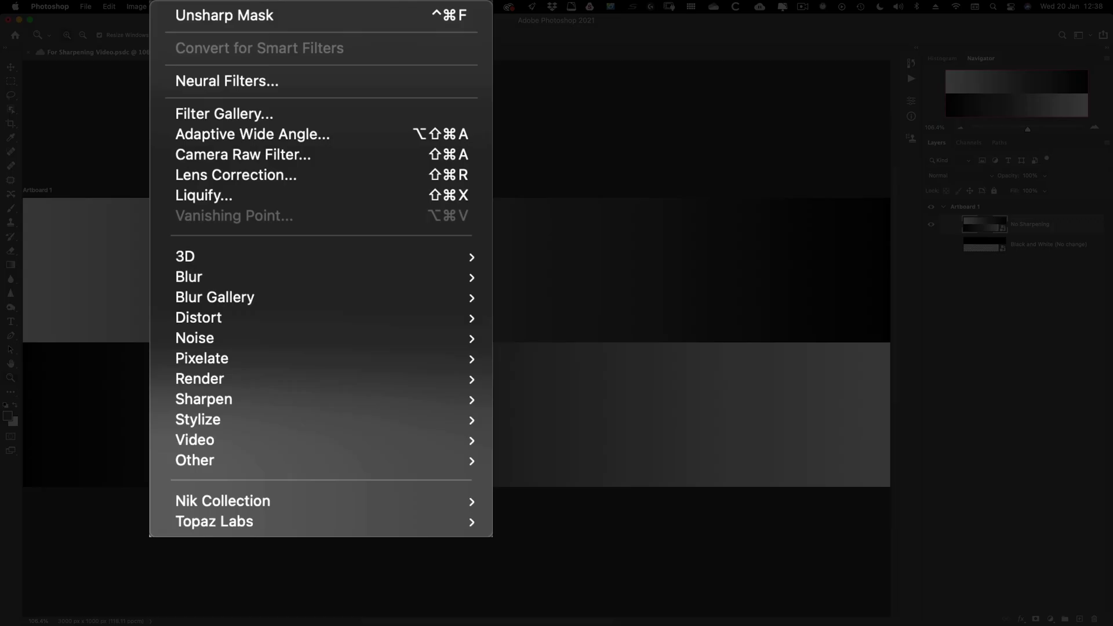
mouse_move(274, 207)
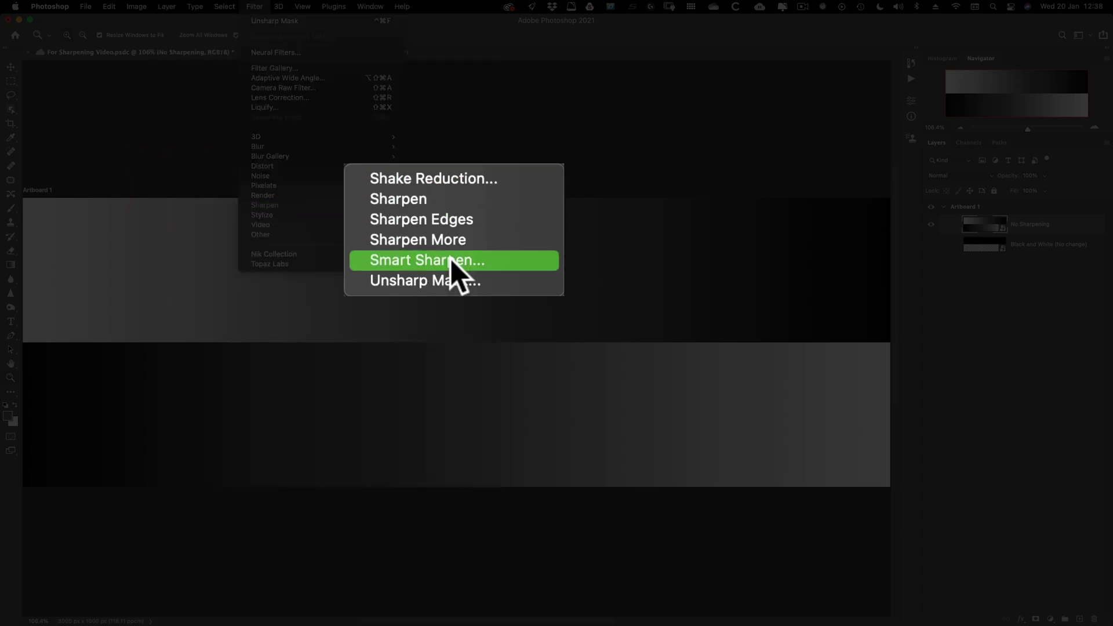
left_click(452, 254)
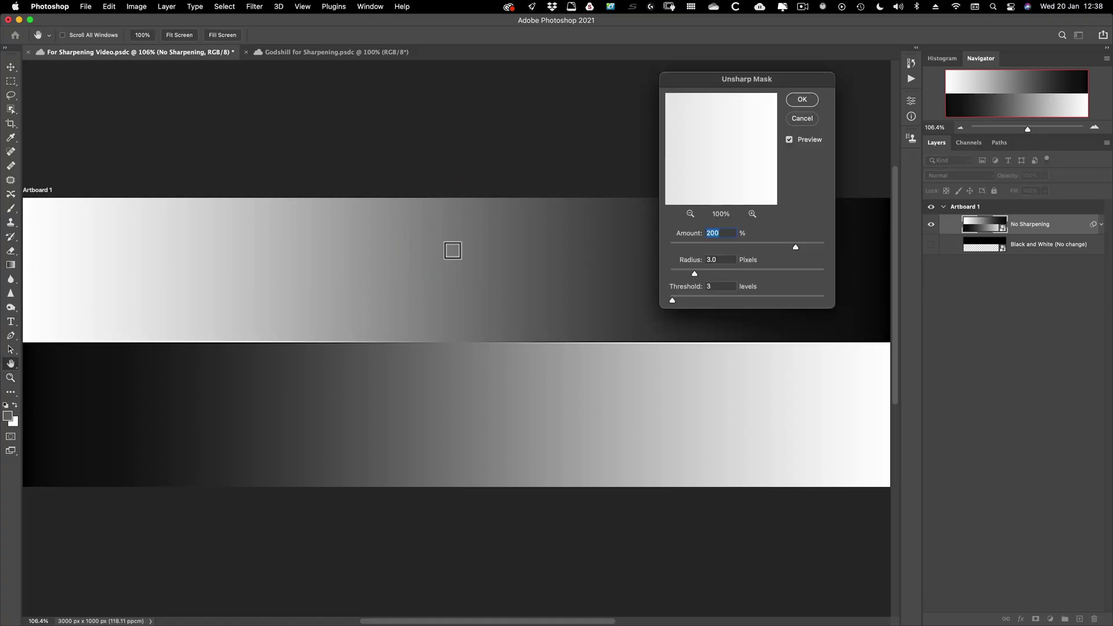
left_click(861, 273)
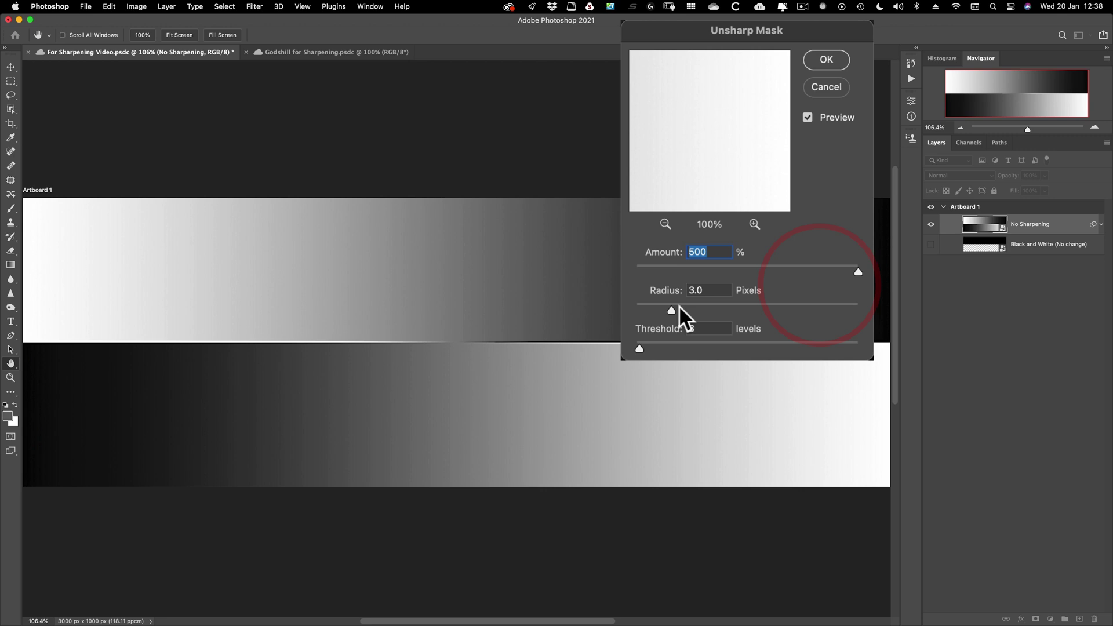
left_click_drag(679, 306, 720, 308)
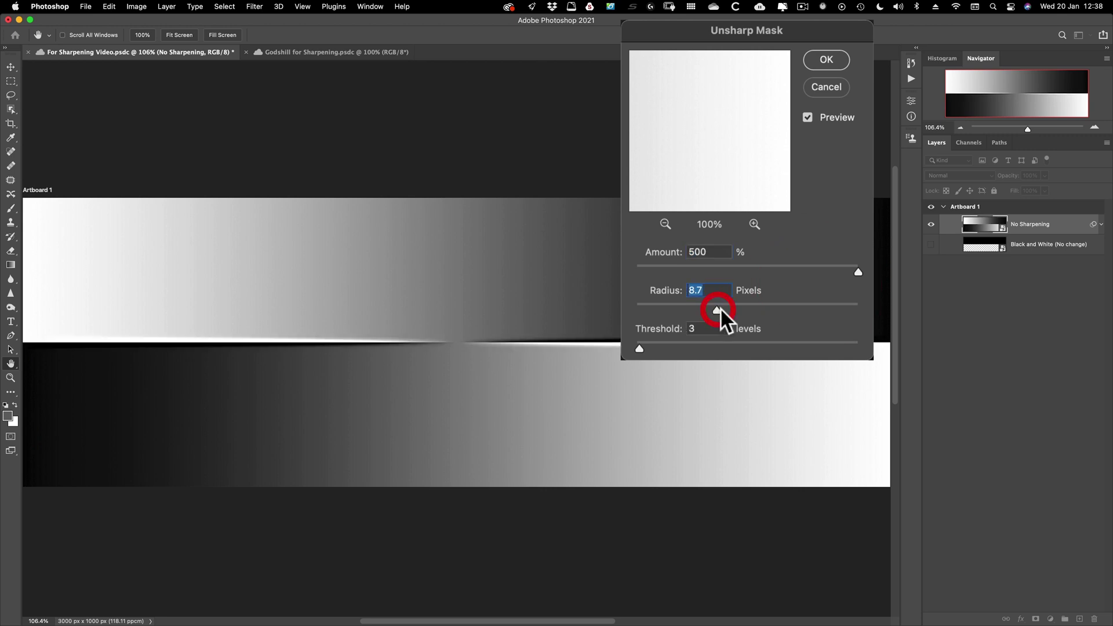
left_click(265, 340, "super")
left_click(267, 341, "super")
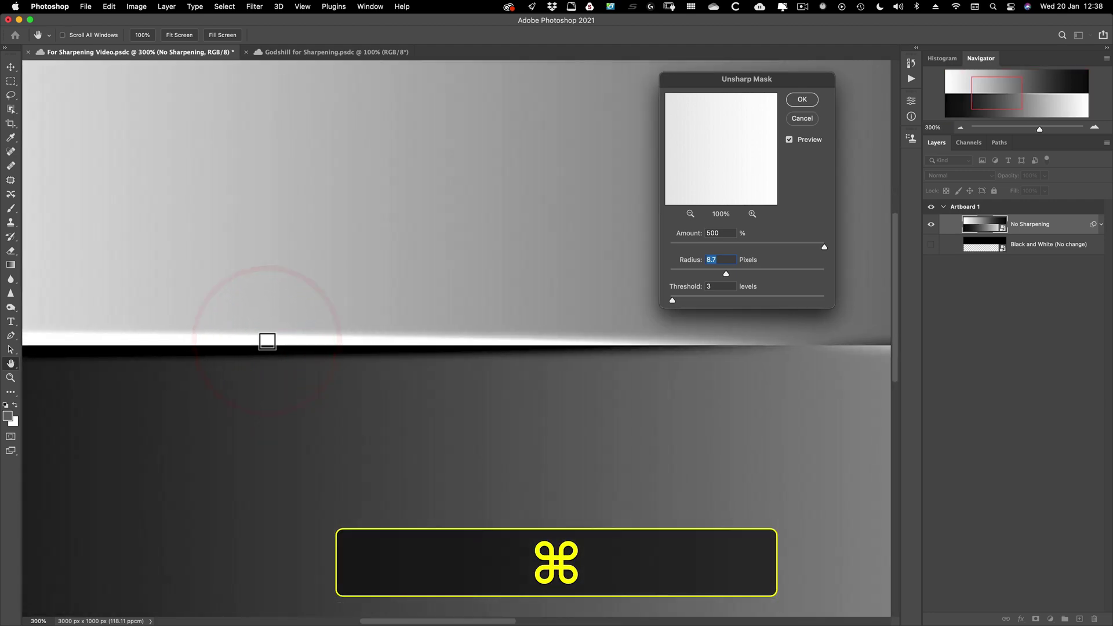
key("alt")
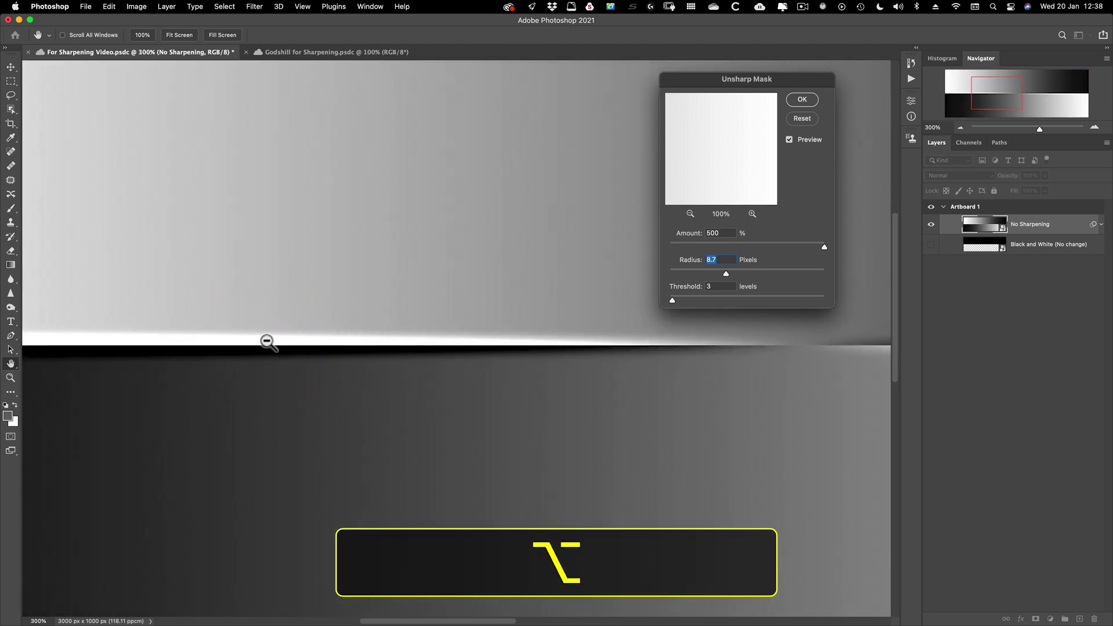
left_click(267, 341, "alt")
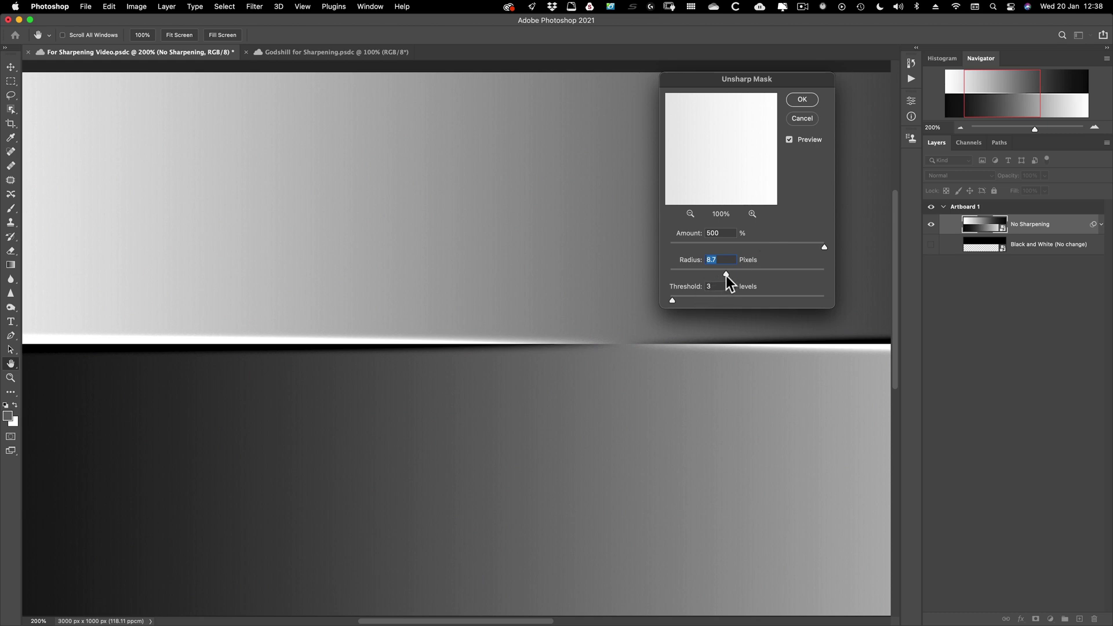
Try Unsharp Mask radii of 0.1, 1.2 and 5.4 pixels and a Threshold of 16 levels, and cancel the filter.
left_click_drag(672, 271, 660, 276)
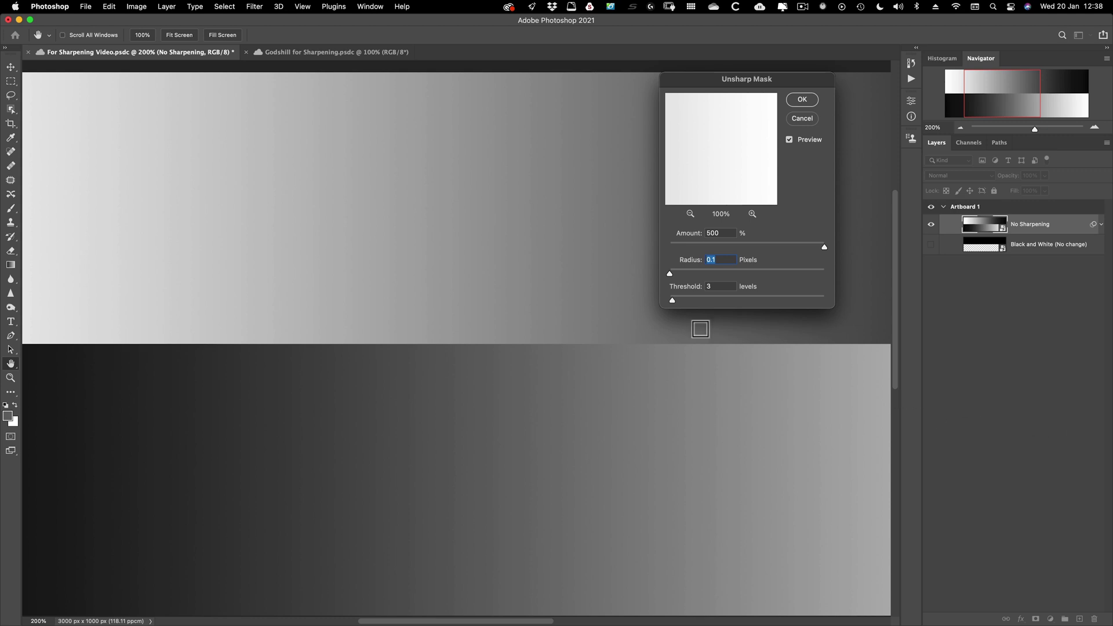
left_click_drag(669, 275, 671, 275)
left_click_drag(590, 435, 601, 435)
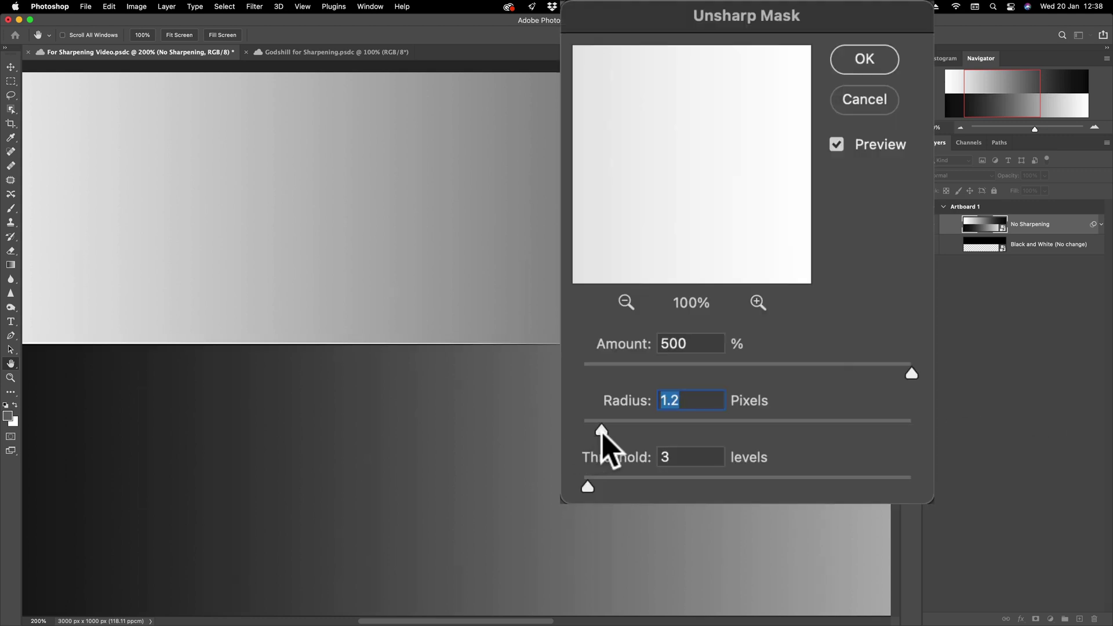
left_click_drag(602, 434, 674, 436)
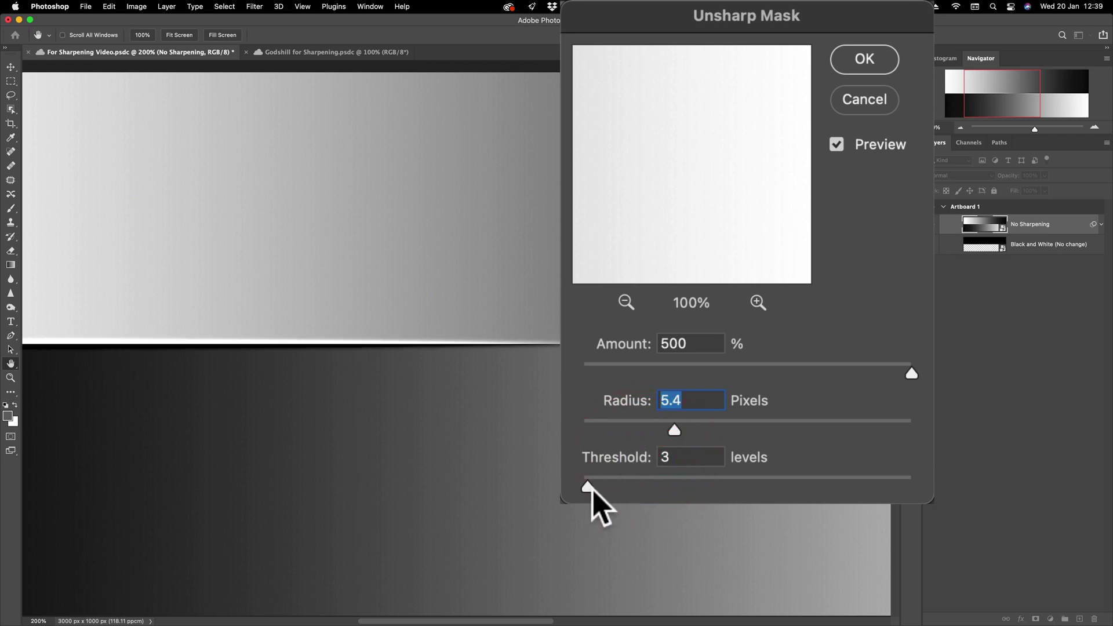
left_click_drag(641, 471, 606, 484)
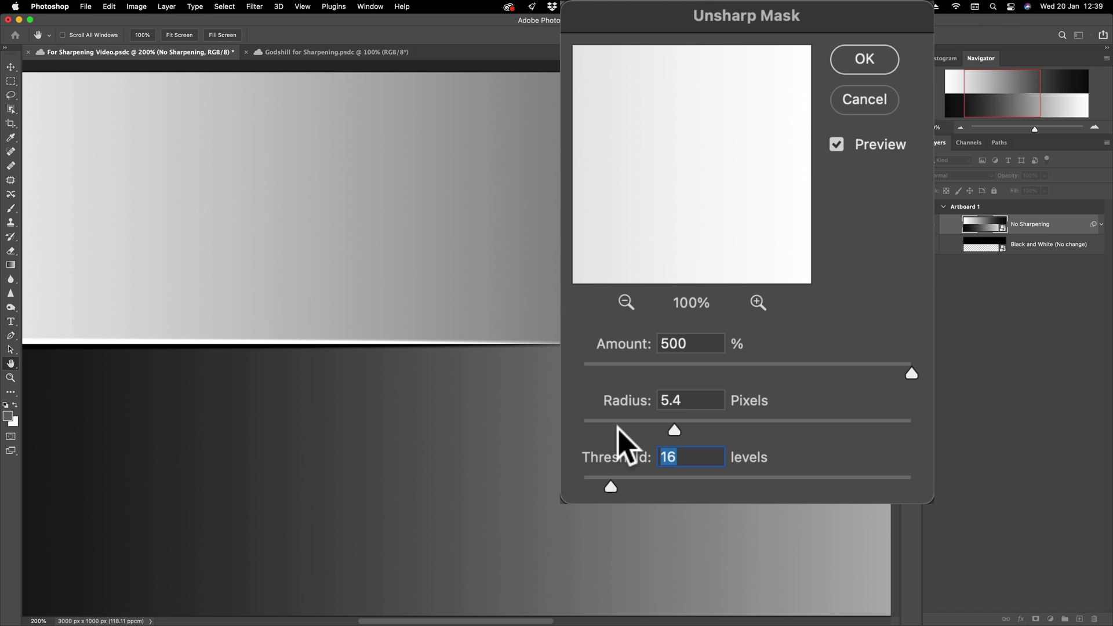
scroll(623, 444, "down", 5)
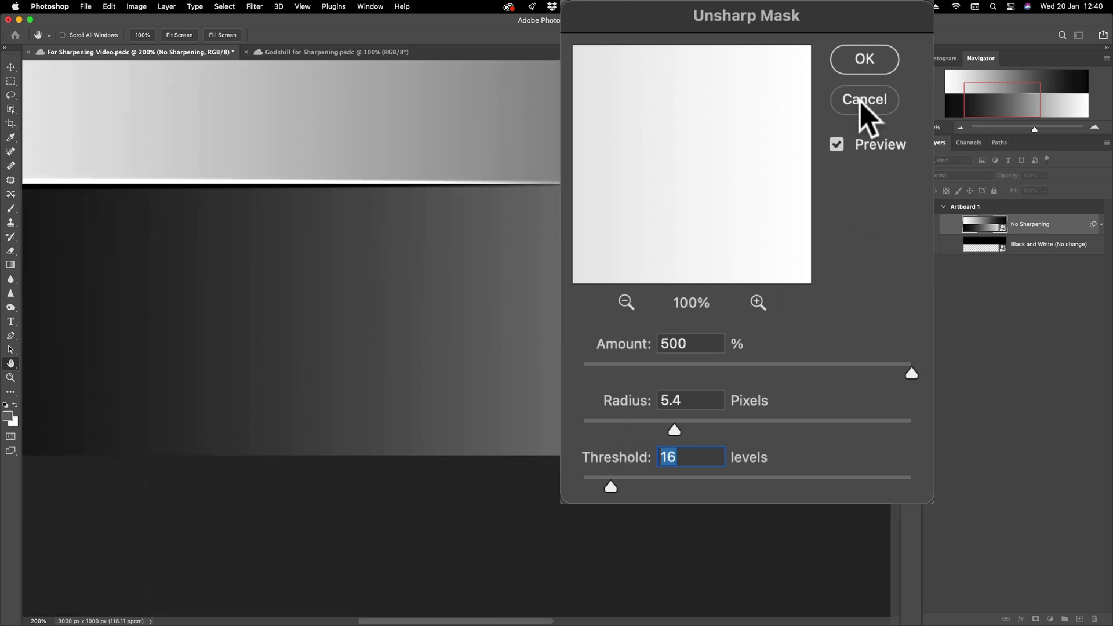
left_click(798, 120)
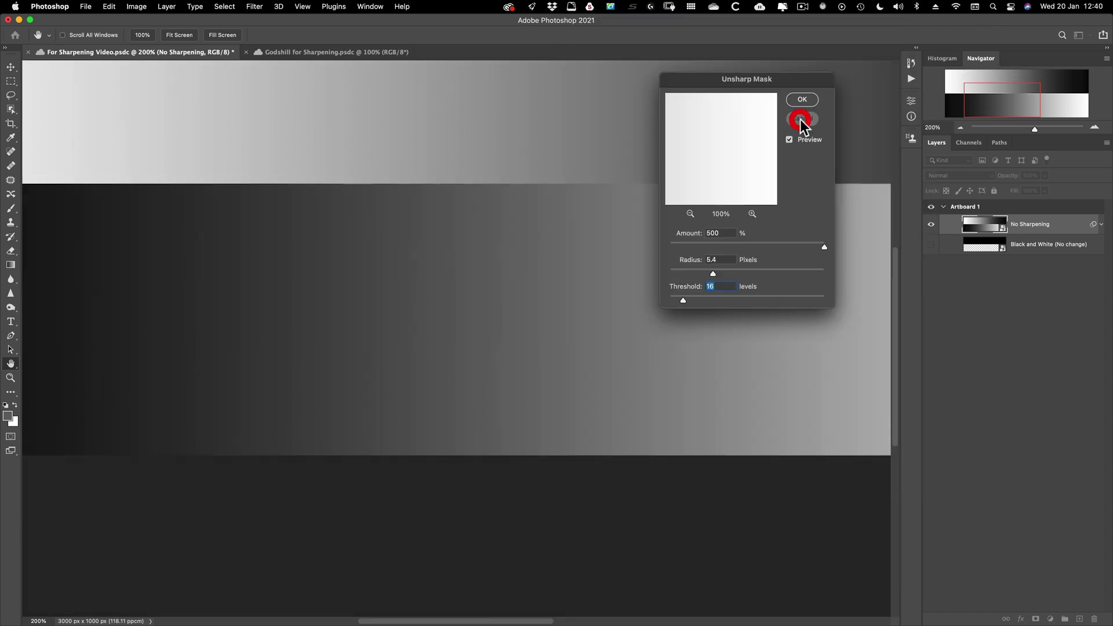
Show the Black and White (No change) layer, hide the No Sharpening layer and fit the artboard in view.
left_click(926, 245)
left_click(931, 224)
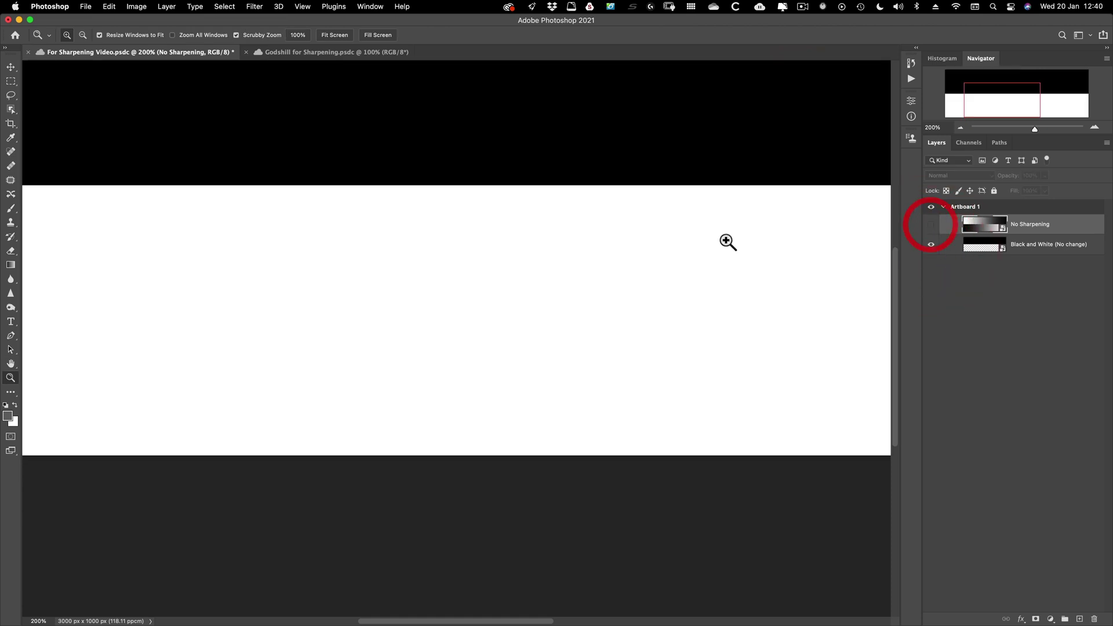
key("super")
key("super+0")
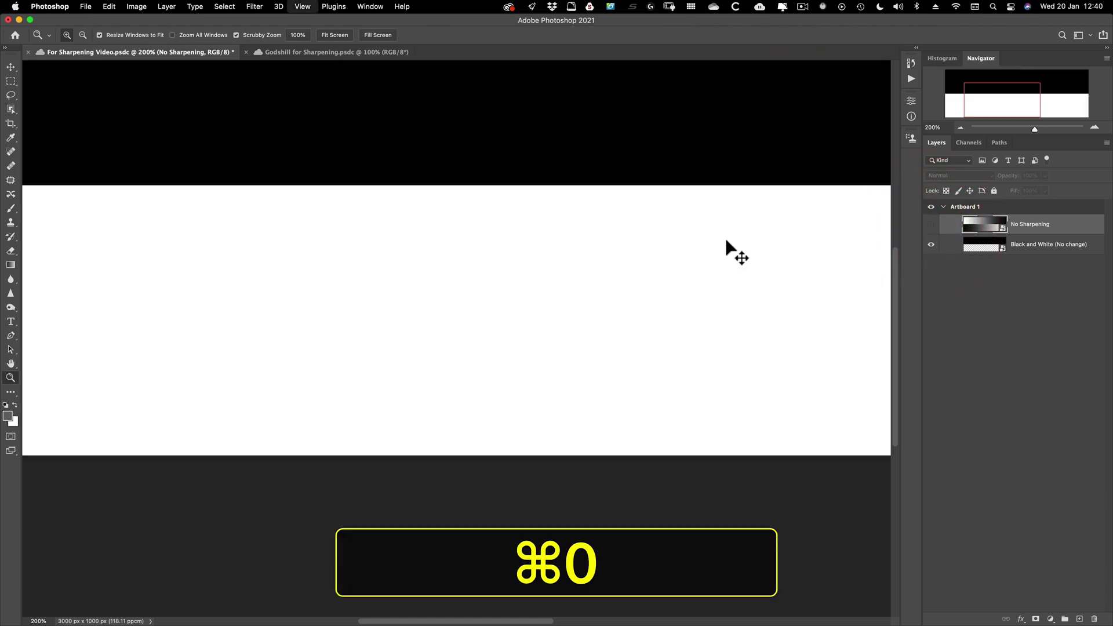
Try Unsharp Mask on the Black and White (No change) layer with Amount and Radius raised to their maximum, and cancel the filter.
left_click(701, 232, "super")
left_click(254, 6)
mouse_move(289, 207)
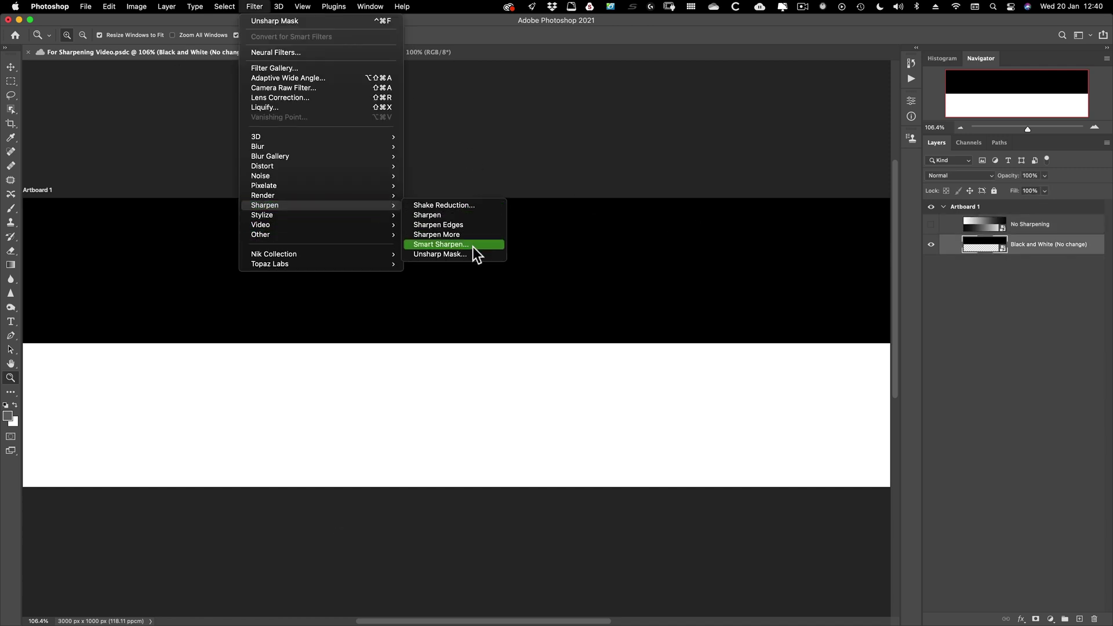
left_click(472, 254)
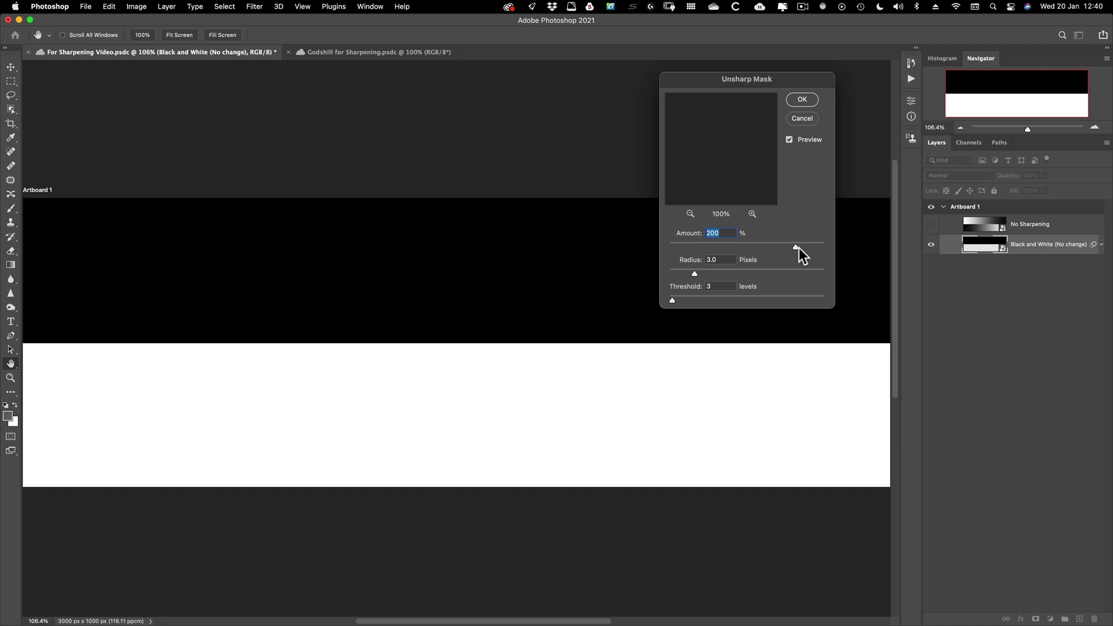
left_click_drag(799, 248, 844, 248)
left_click_drag(698, 274, 826, 271)
left_click(802, 118)
Switch to the Godshill for Sharpening document and duplicate its Background layer.
key("z")
left_click(325, 51)
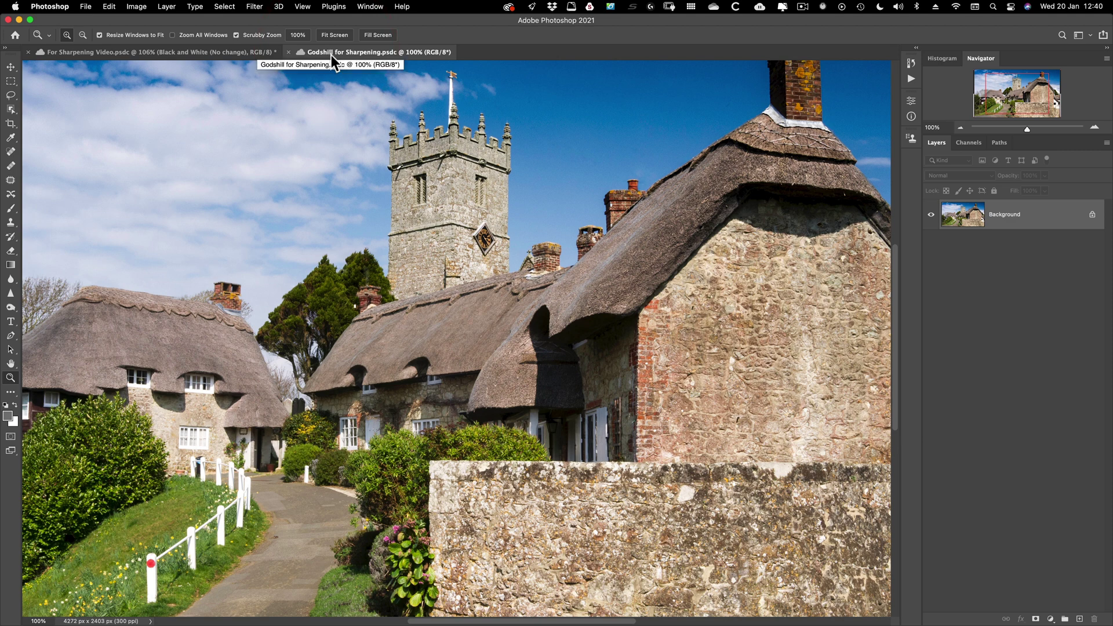
key("super+0")
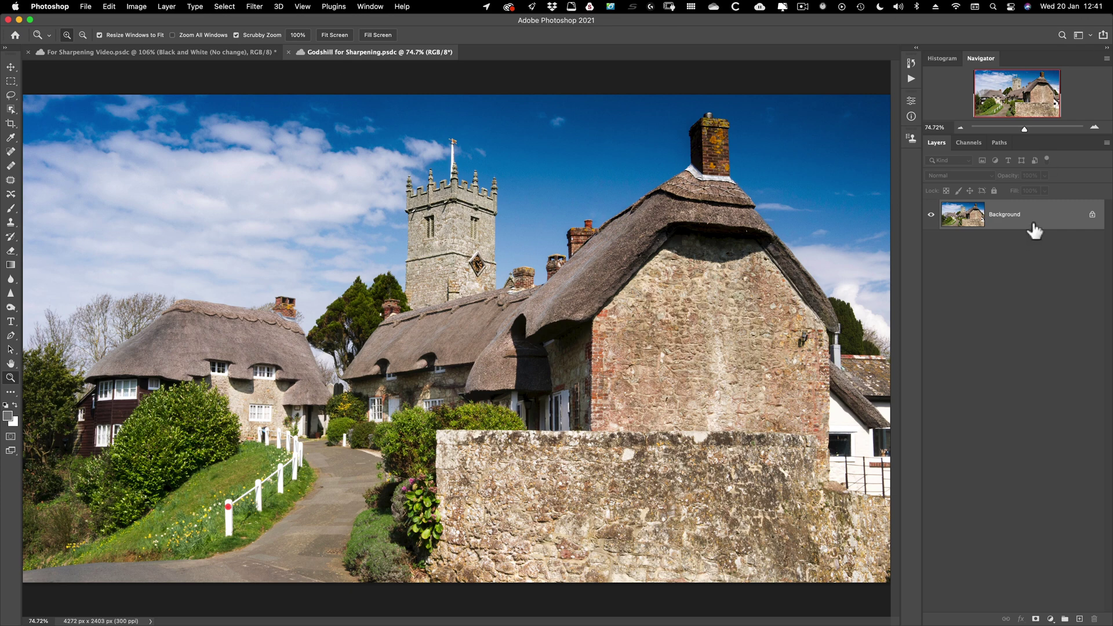
key("super+j")
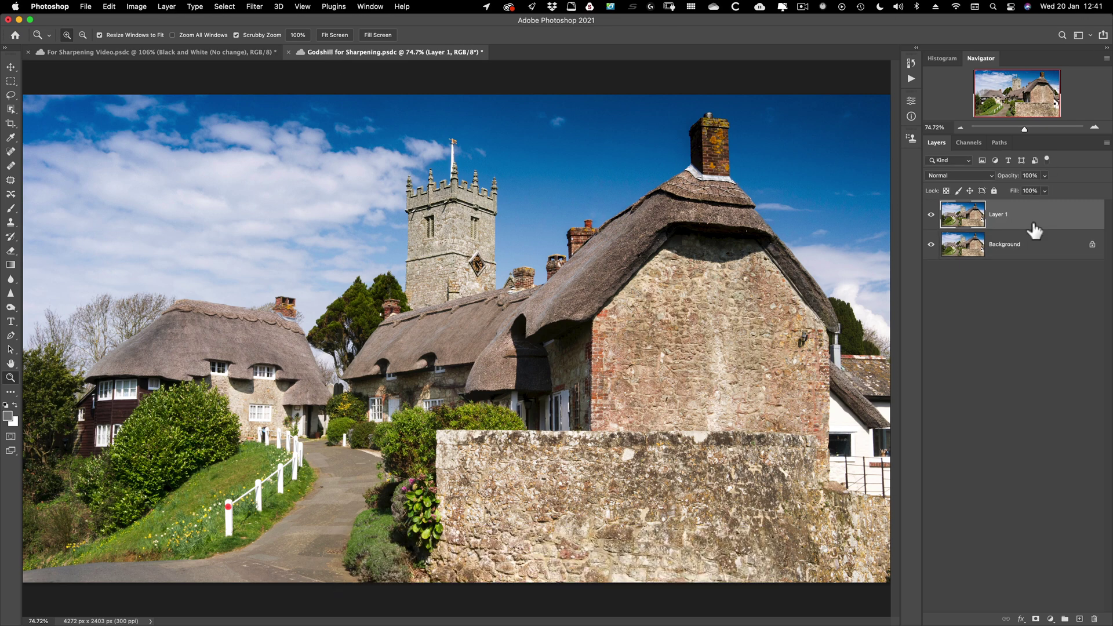
Convert the duplicated layer to a smart object and hide the Background layer.
right_click(1036, 218)
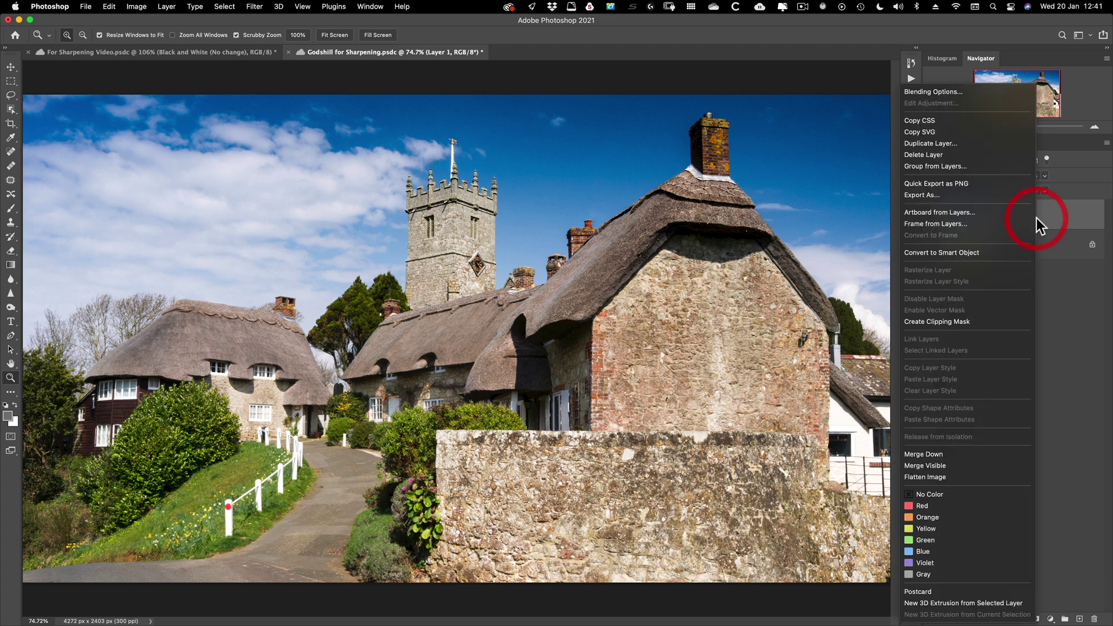
left_click(986, 248)
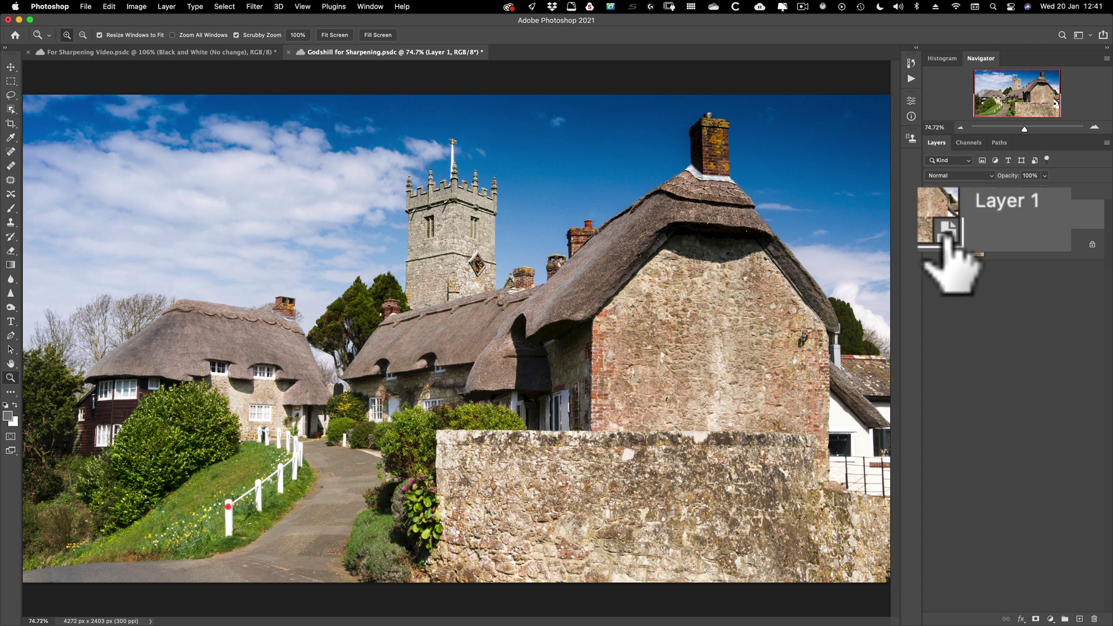
left_click(931, 244)
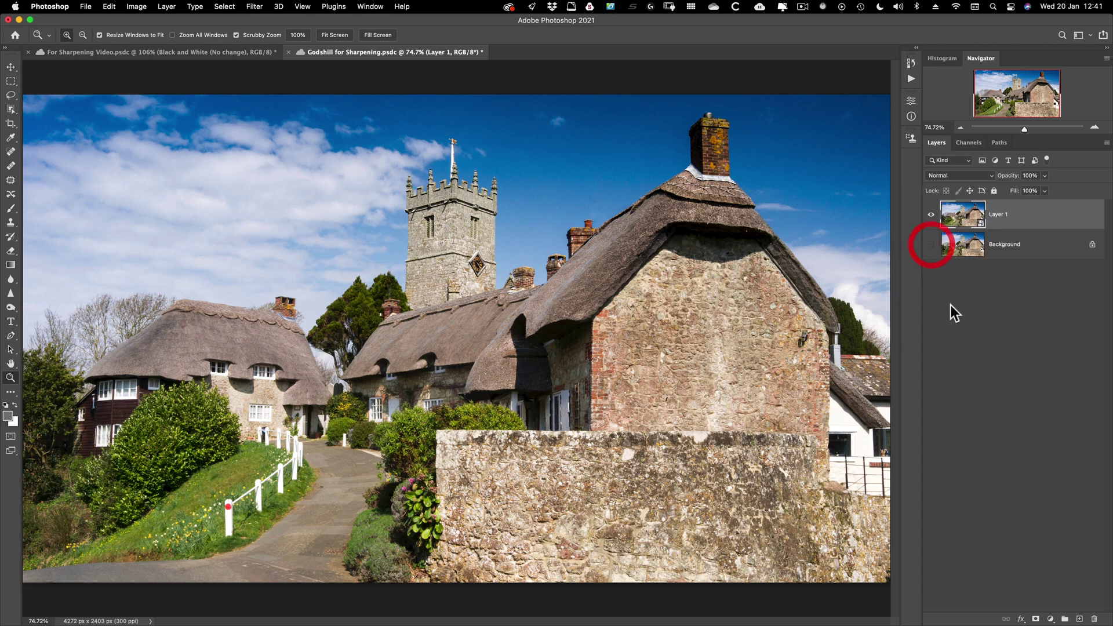
Open Unsharp Mask for Layer 1 and compare the stone wall with and without sharpening in the filter preview.
left_click(258, 7)
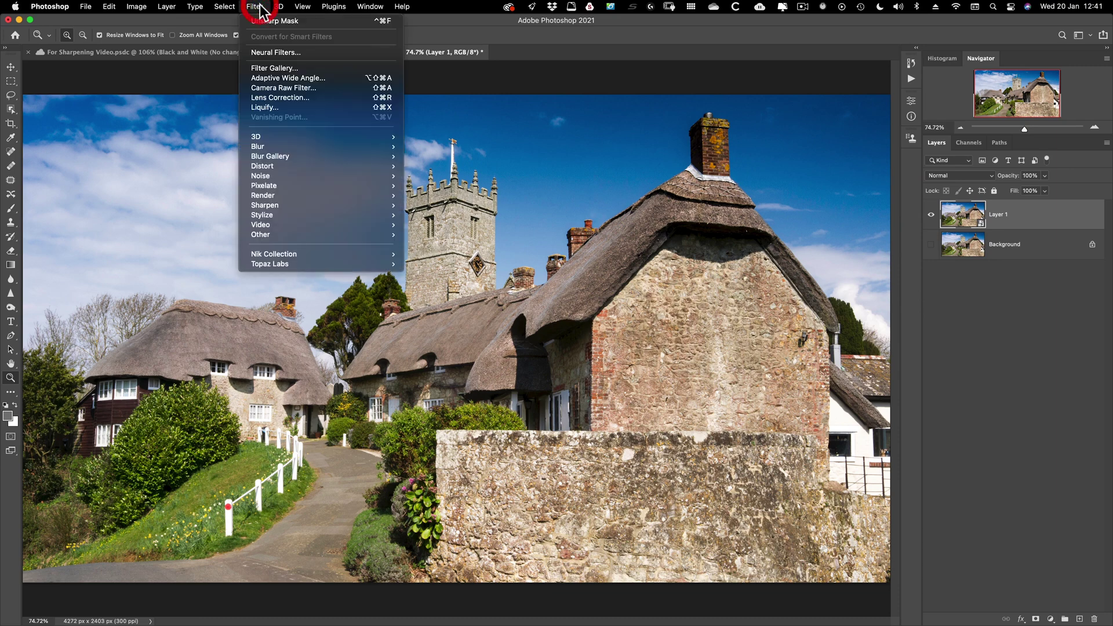
mouse_move(278, 206)
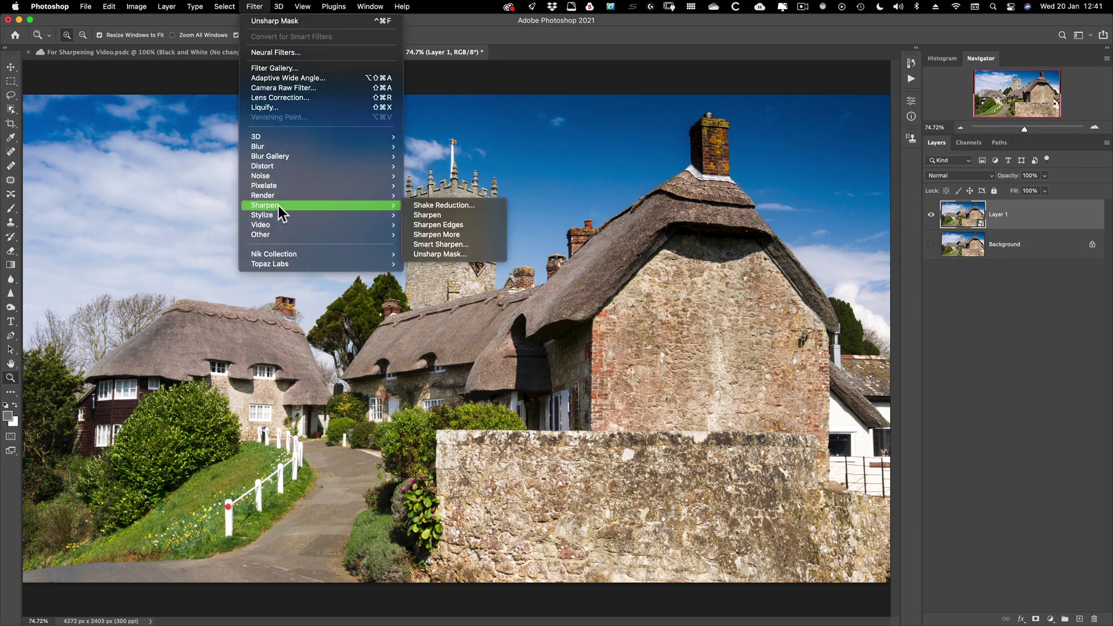
left_click(462, 254)
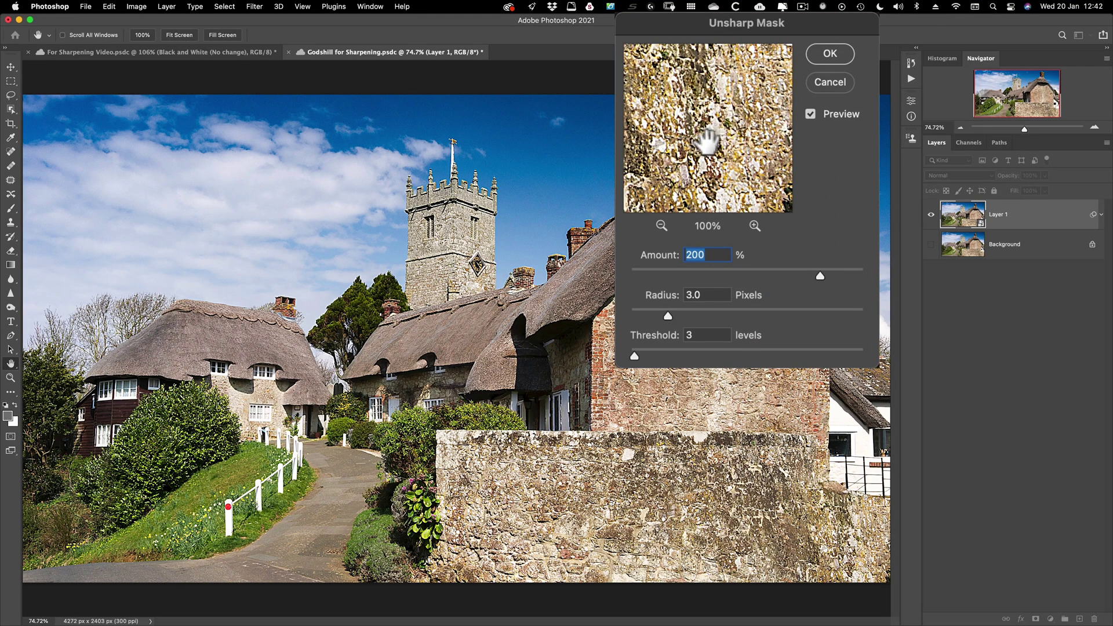
left_click(708, 141)
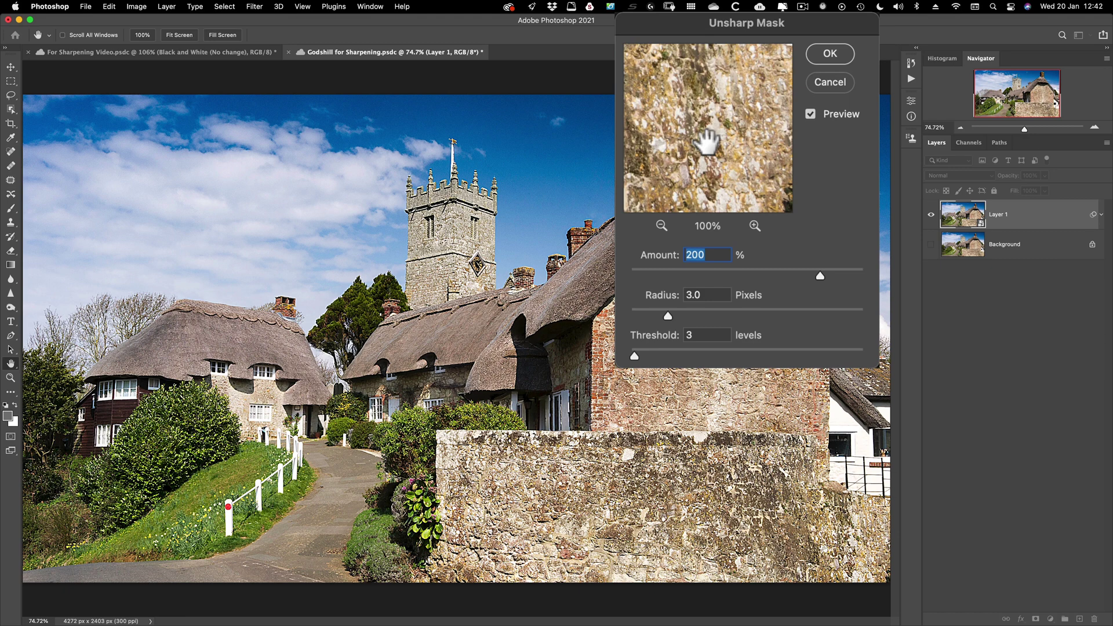
left_click(708, 143)
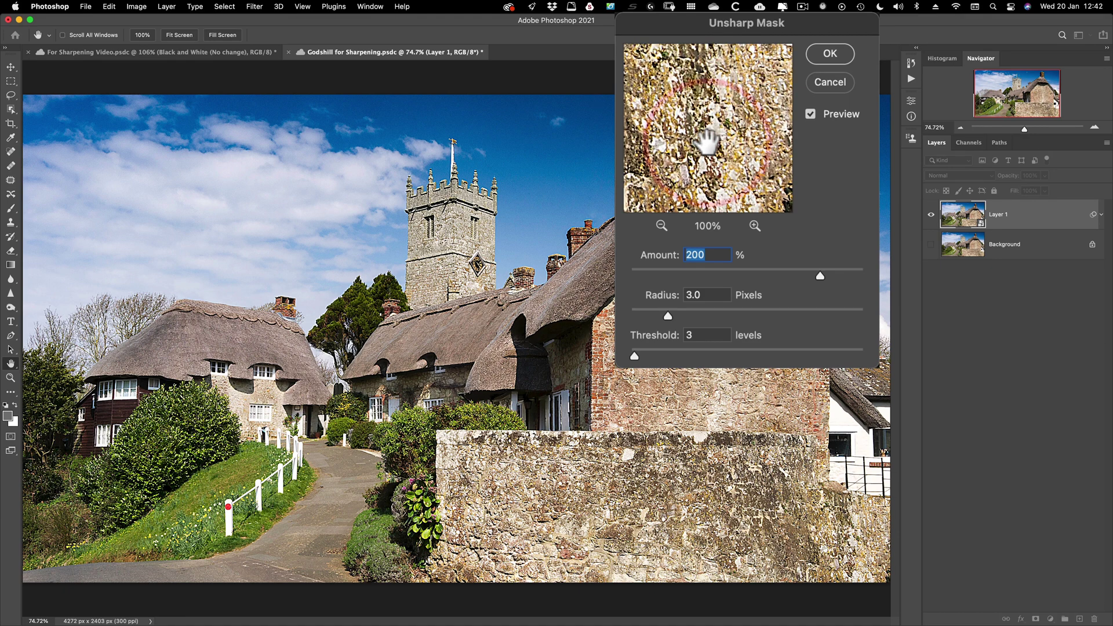
Preview the church tower's pinnacle at 400% and set the Unsharp Mask Amount to 100%.
left_click(477, 173)
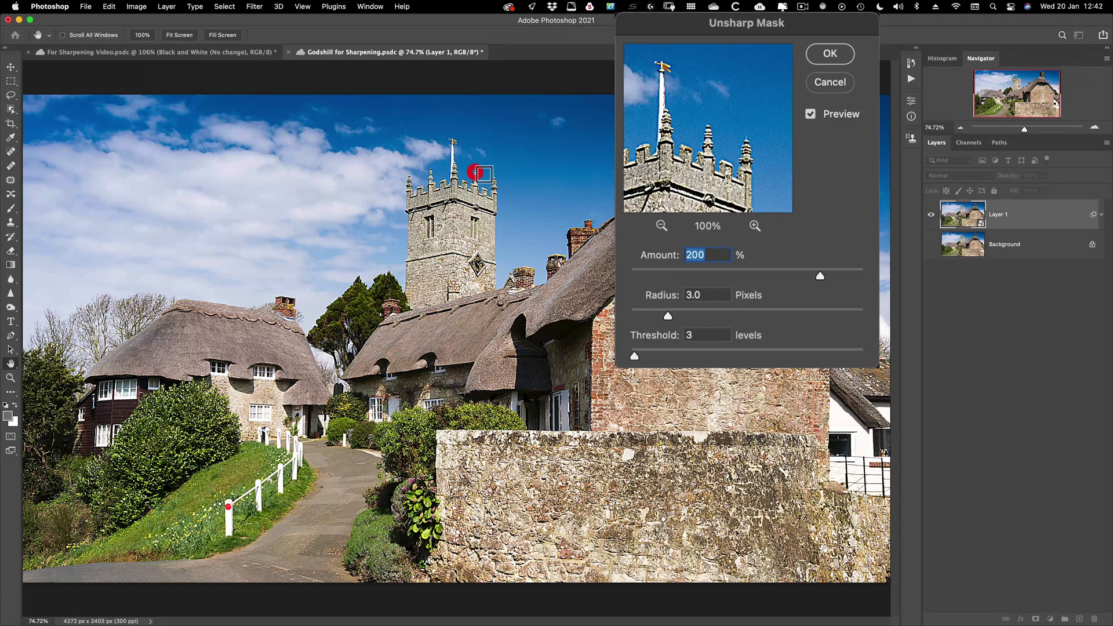
left_click(754, 225)
left_click(756, 224)
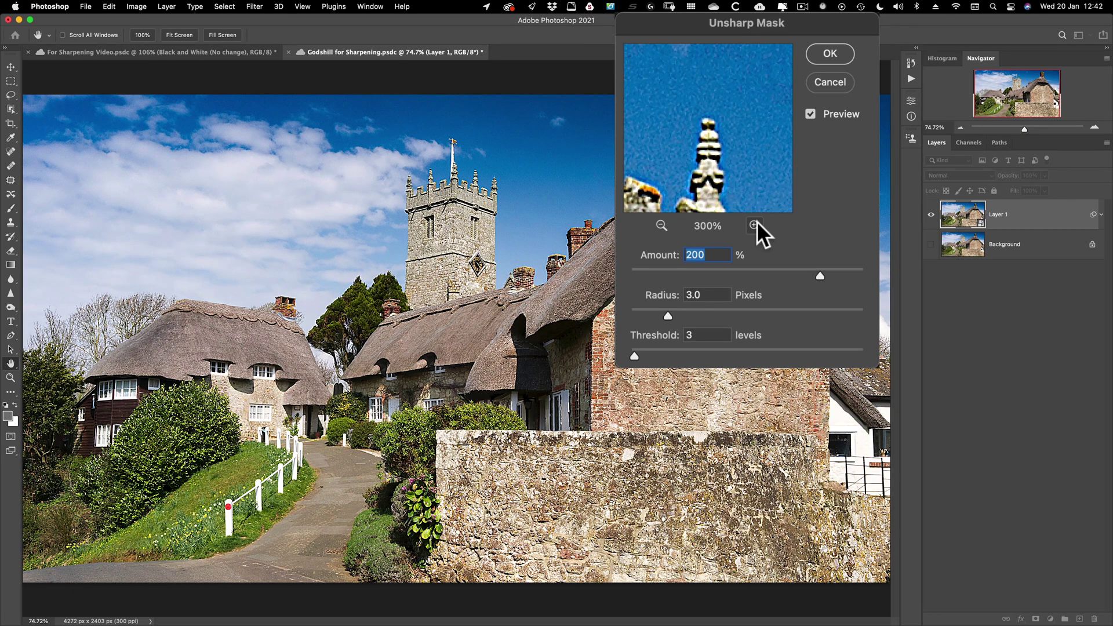
left_click(755, 225)
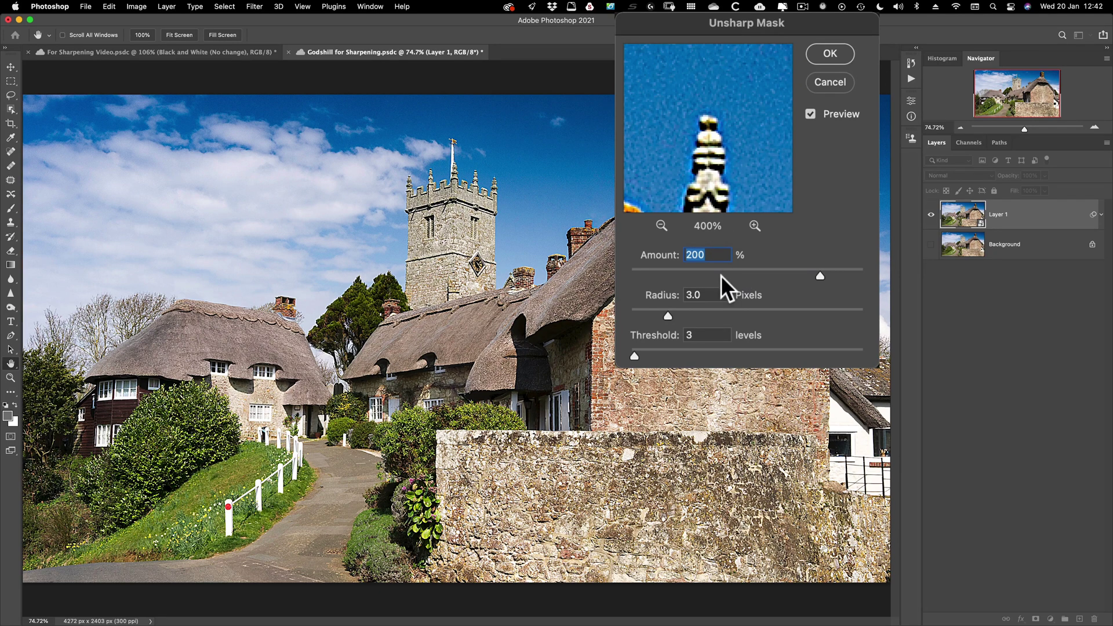
type("100")
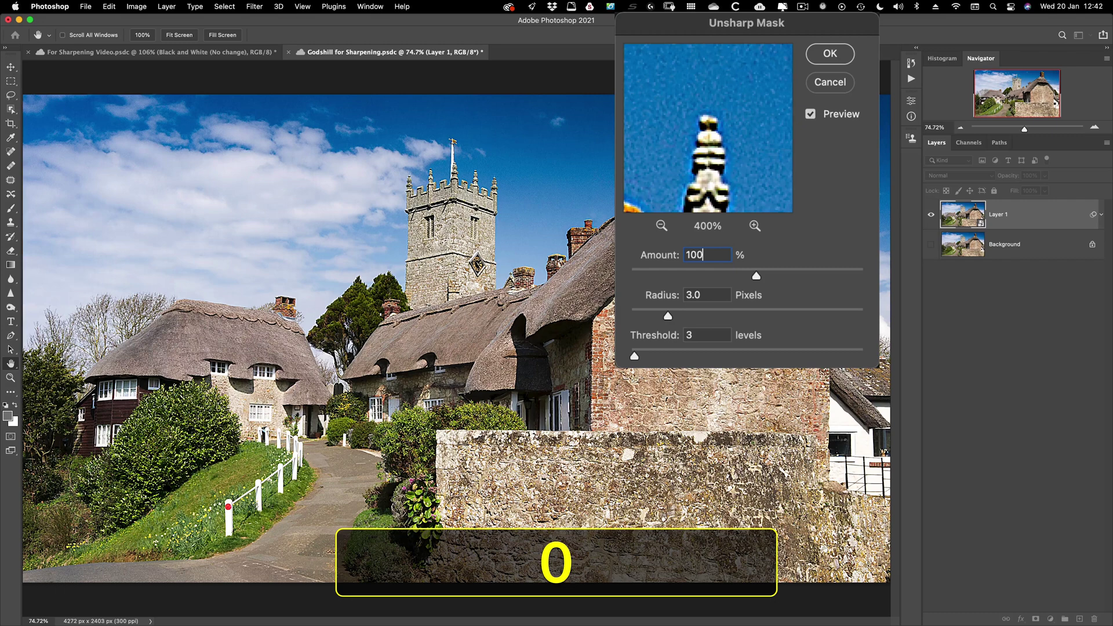
Set the Unsharp Mask Threshold to 24 levels and inspect the church tower in the document at 400%.
key("Tab")
key("Tab")
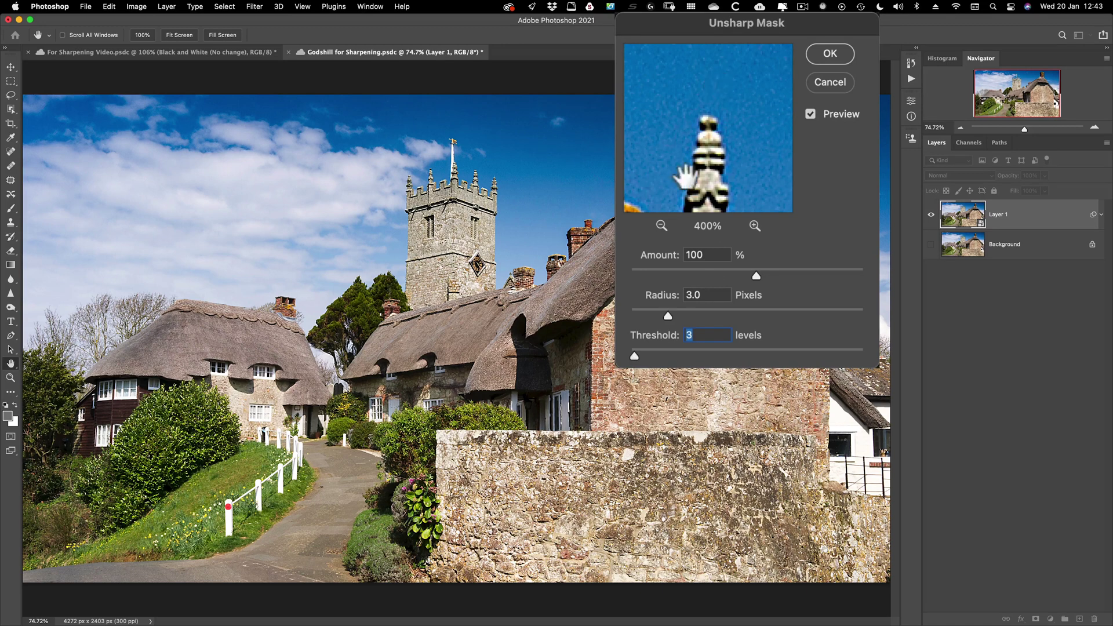
left_click_drag(633, 356, 662, 356)
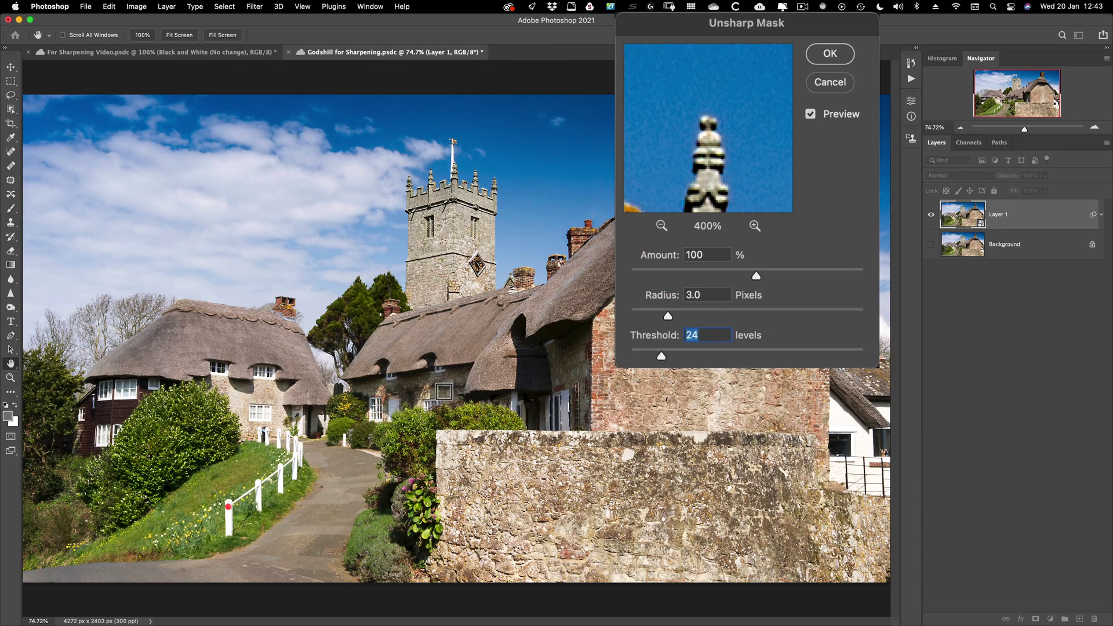
key("super")
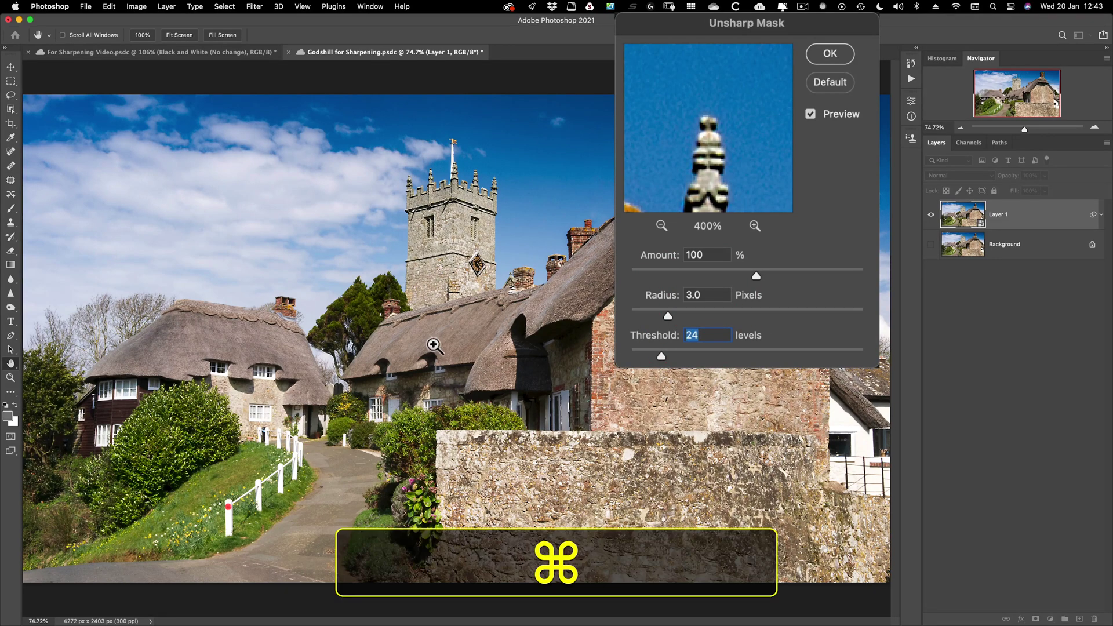
left_click(485, 188, "super")
left_click(484, 187, "super")
left_click(485, 187, "super")
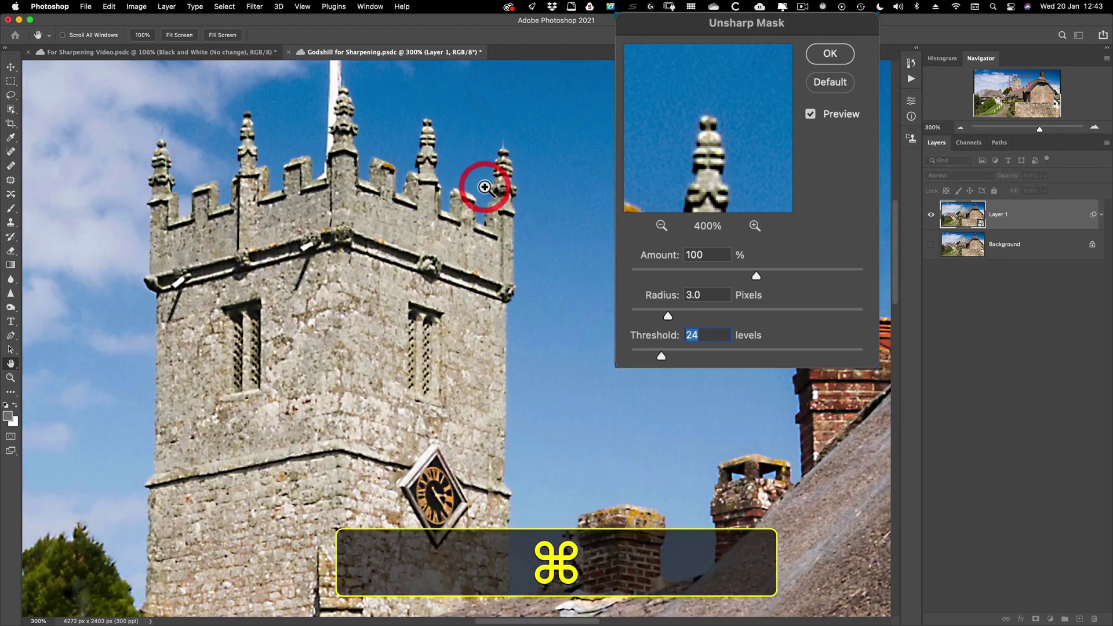
left_click(485, 187, "super")
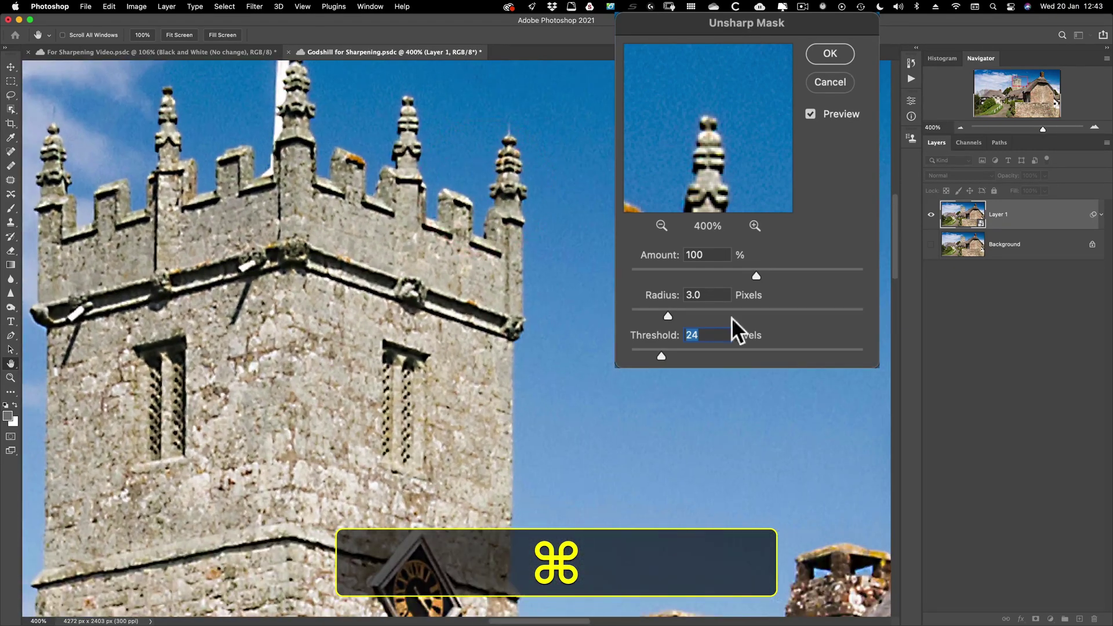
Try a Threshold of 0, then set the Unsharp Mask Threshold to 10 levels and the Radius to 2.2 pixels.
left_click_drag(661, 354, 646, 297)
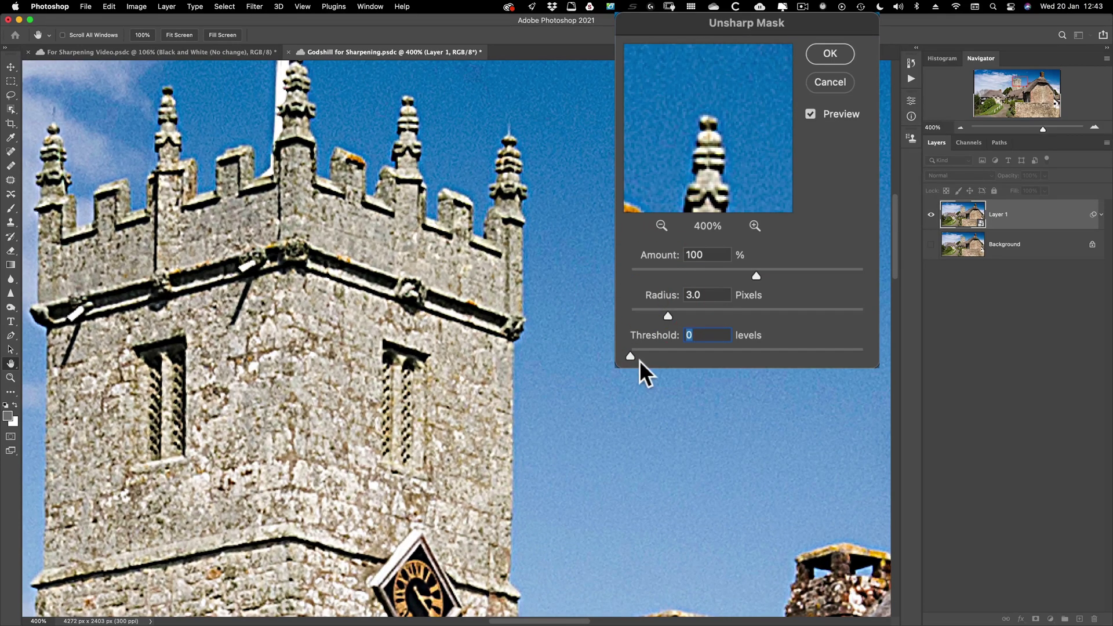
left_click_drag(634, 357, 643, 356)
left_click(642, 354)
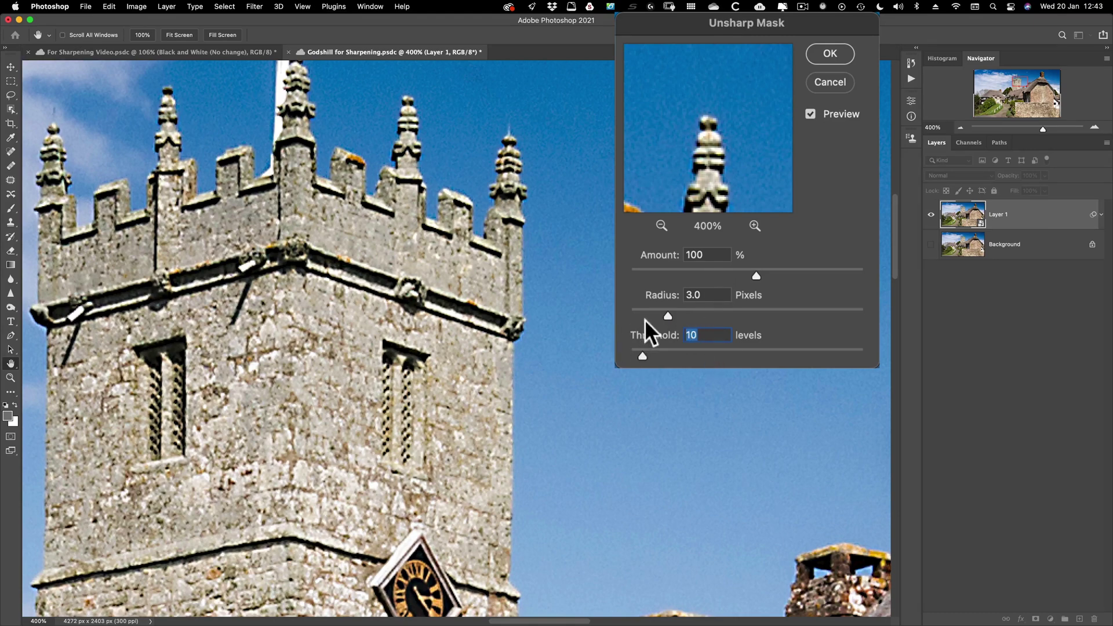
left_click(658, 313)
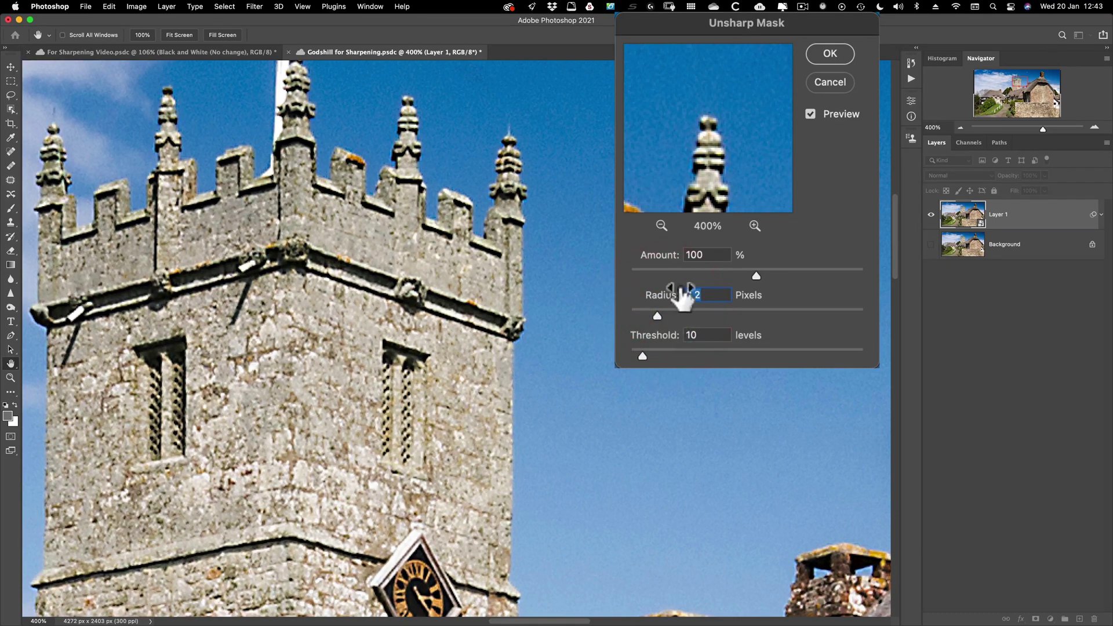
Set the Unsharp Mask Amount to 74% and compare the church tower with and without the sharpening preview.
left_click(724, 269)
left_click(722, 270)
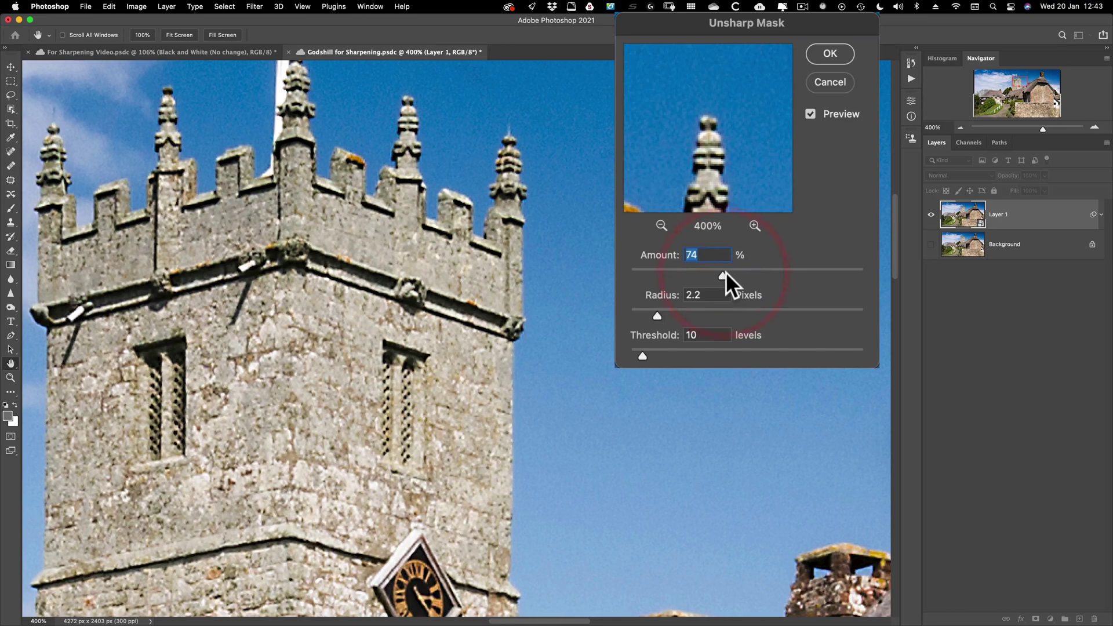
left_click(812, 112)
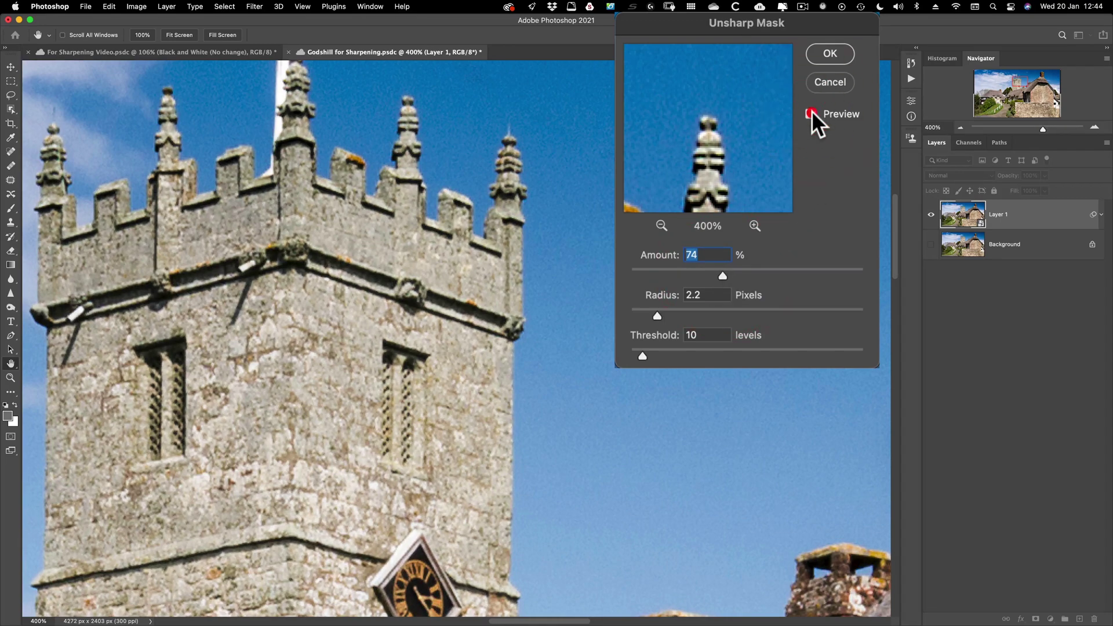
left_click(812, 112)
left_click(812, 112)
left_click(811, 112)
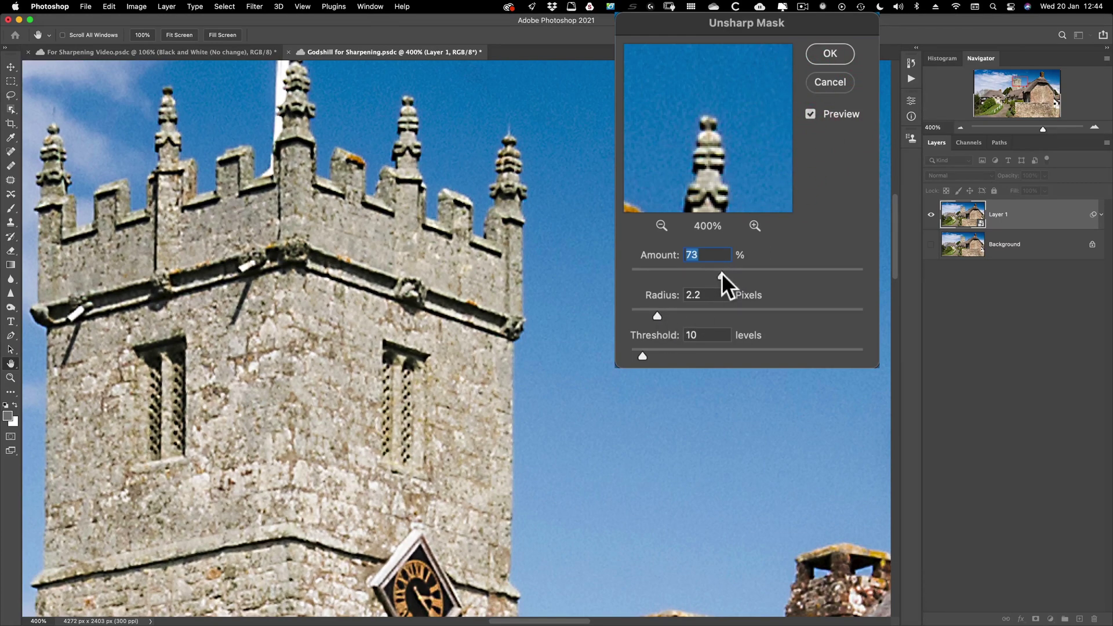
Set the Amount to 88%, recheck the before-and-after preview and apply Unsharp Mask to Layer 1.
left_click_drag(721, 273, 740, 273)
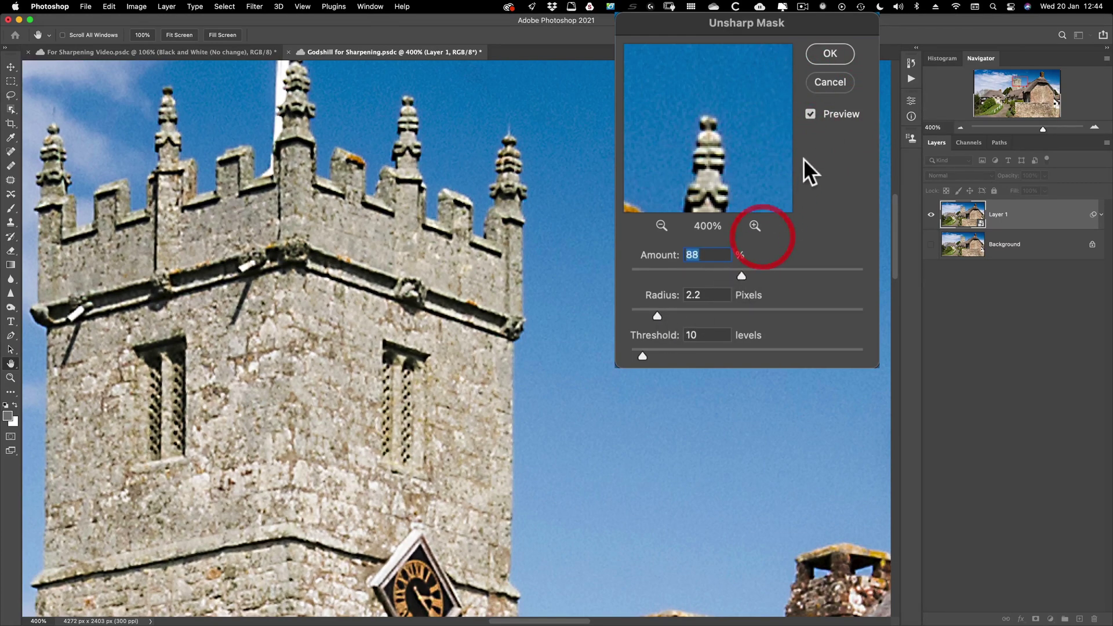
left_click(810, 112)
left_click(810, 113)
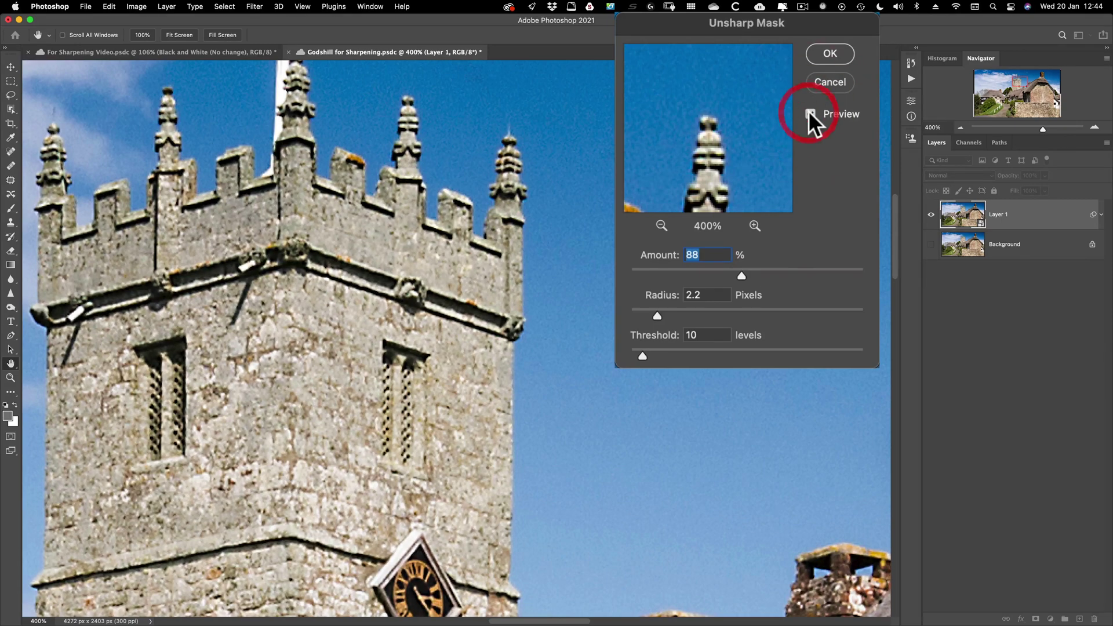
left_click(830, 53)
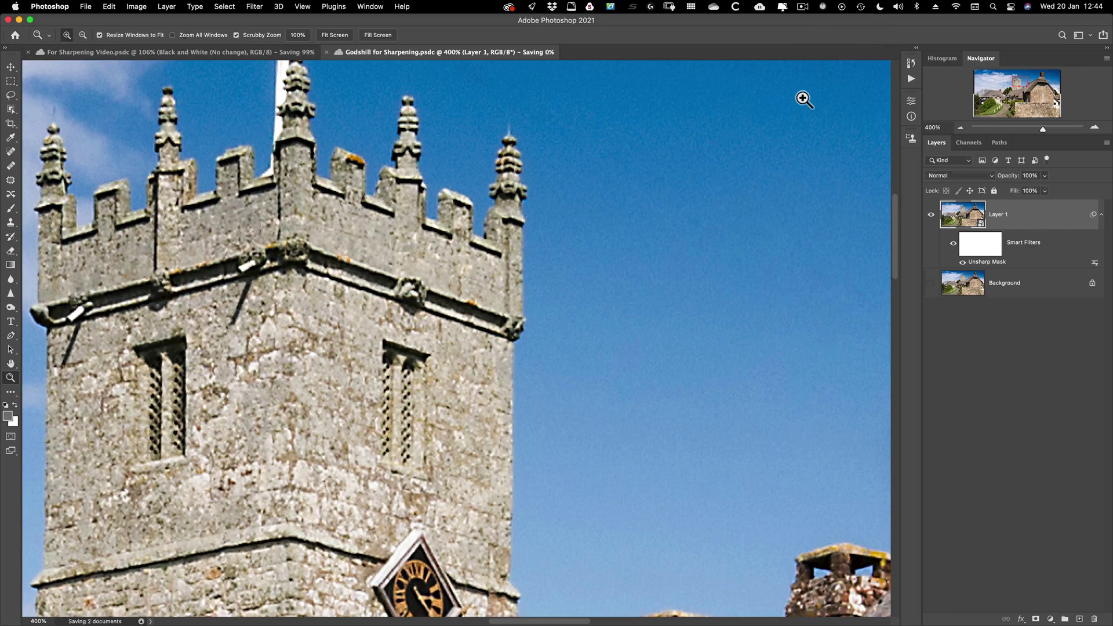
Save the Godshill document and view the sharpened photo fitted to the screen and at 100%.
key("z")
key("super+s")
key("super+0")
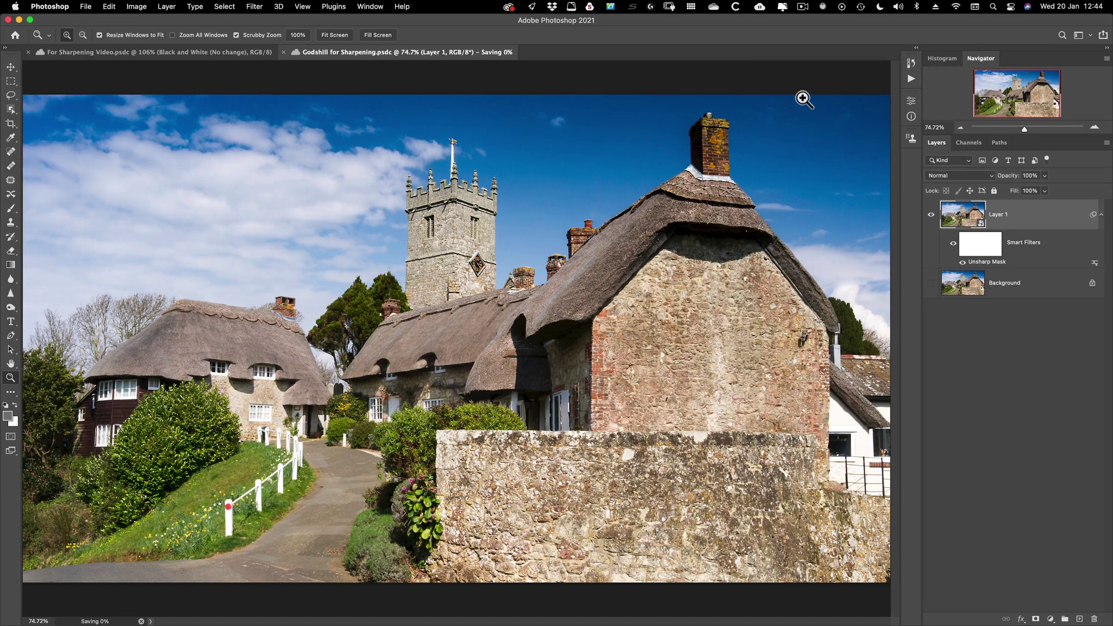
key("super")
key("super+1")
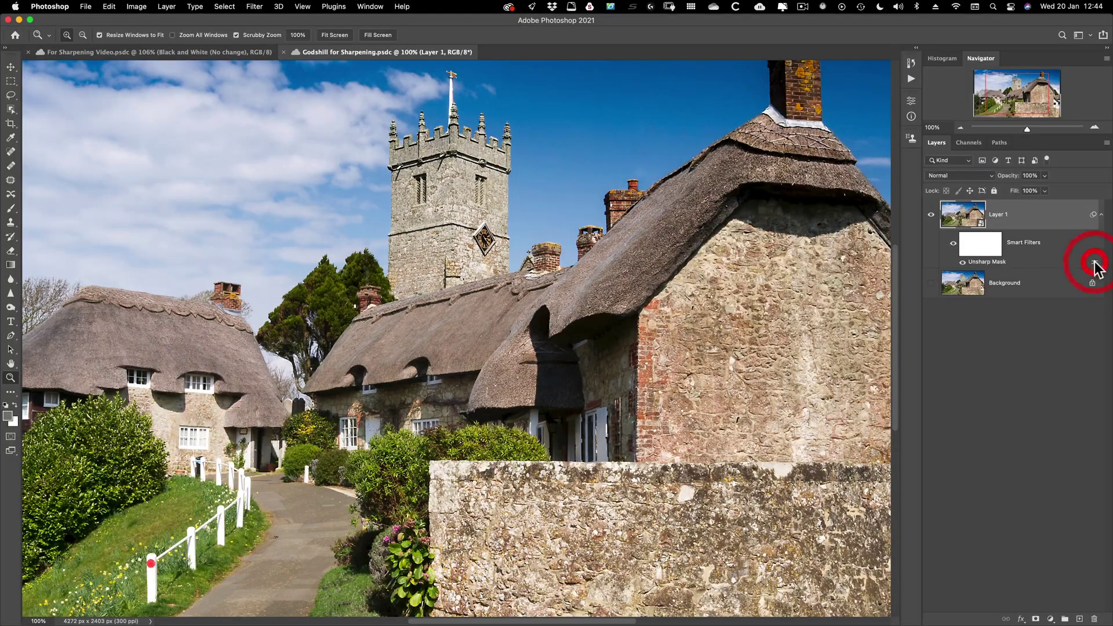
Set the blending mode of Layer 1's Unsharp Mask smart filter to Luminosity.
double_click(1095, 263)
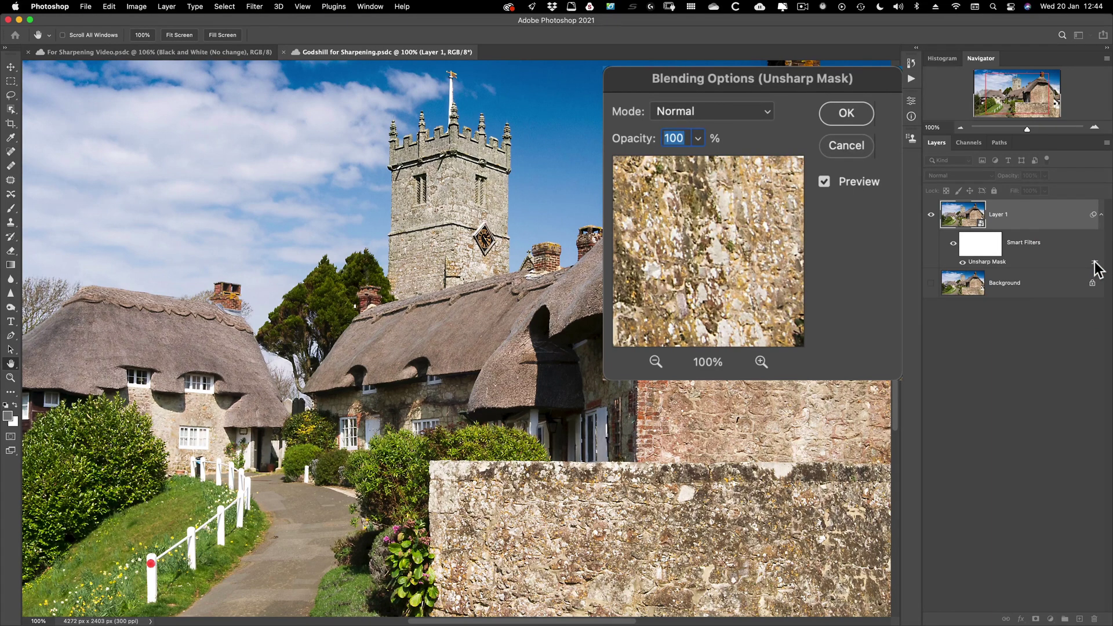
left_click(754, 113)
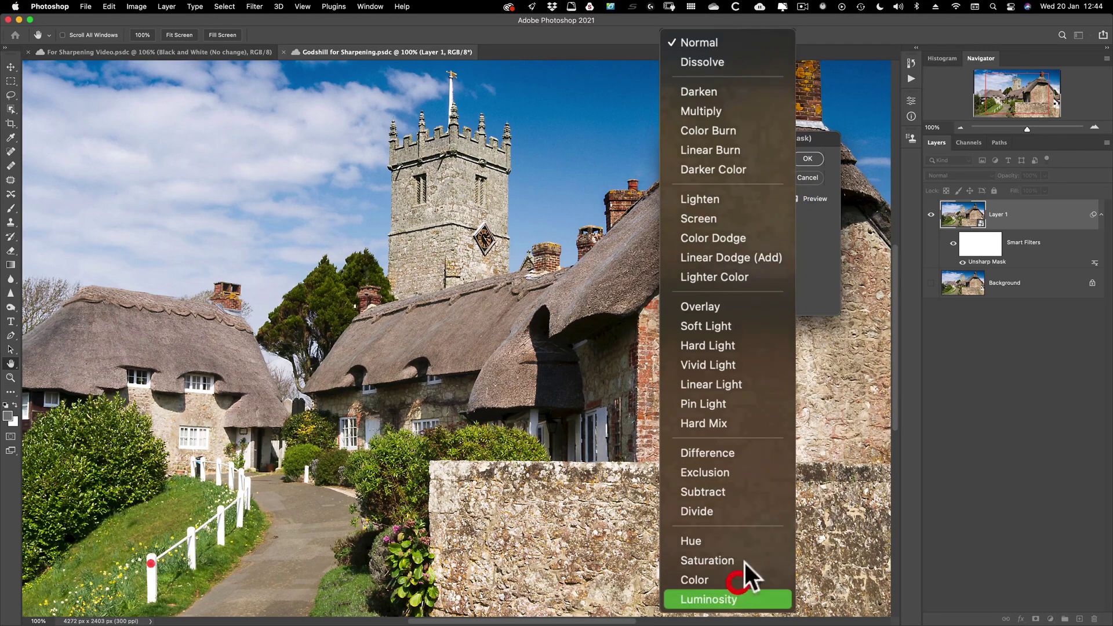
left_click(732, 597)
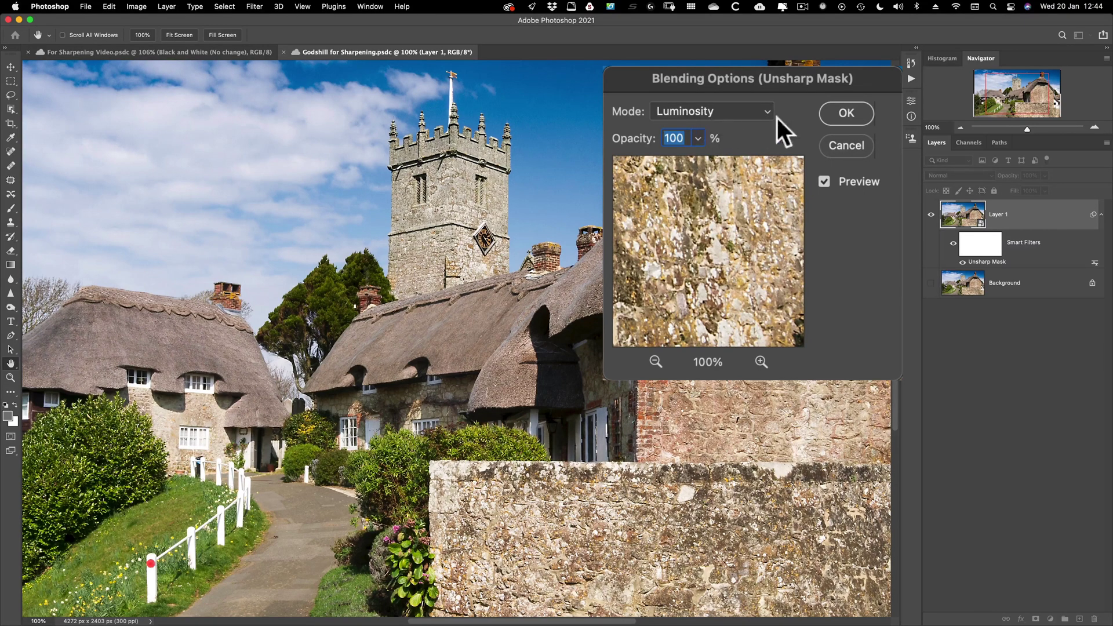
left_click(833, 114)
key("z")
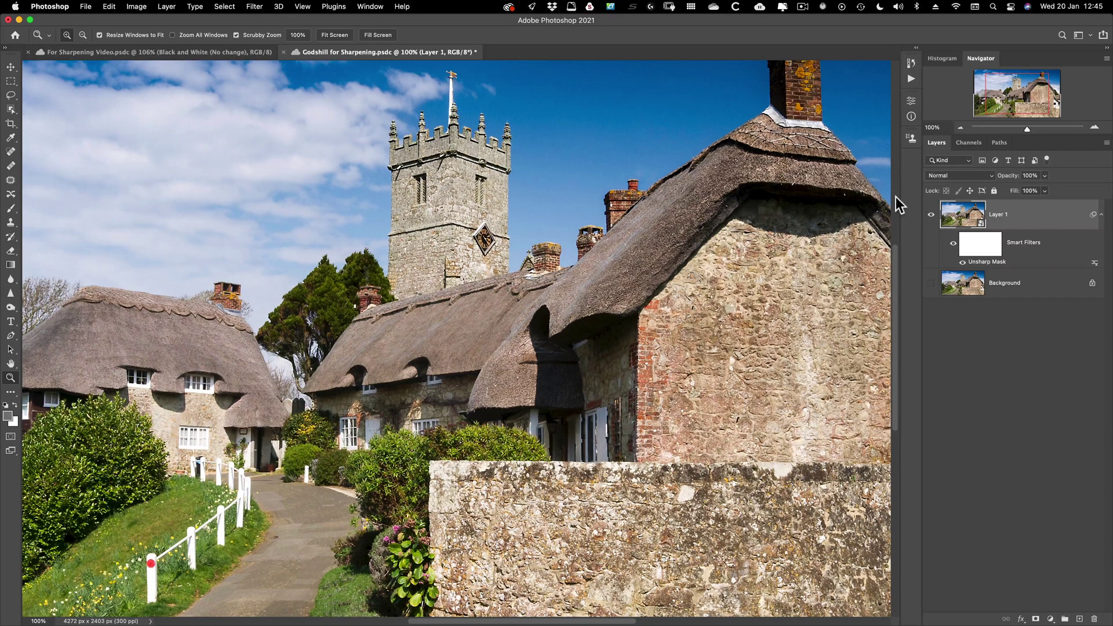
Edit Layer 1's Unsharp Mask smart filter to Amount 100%, Radius 3 pixels and Threshold 3 levels.
double_click(979, 262)
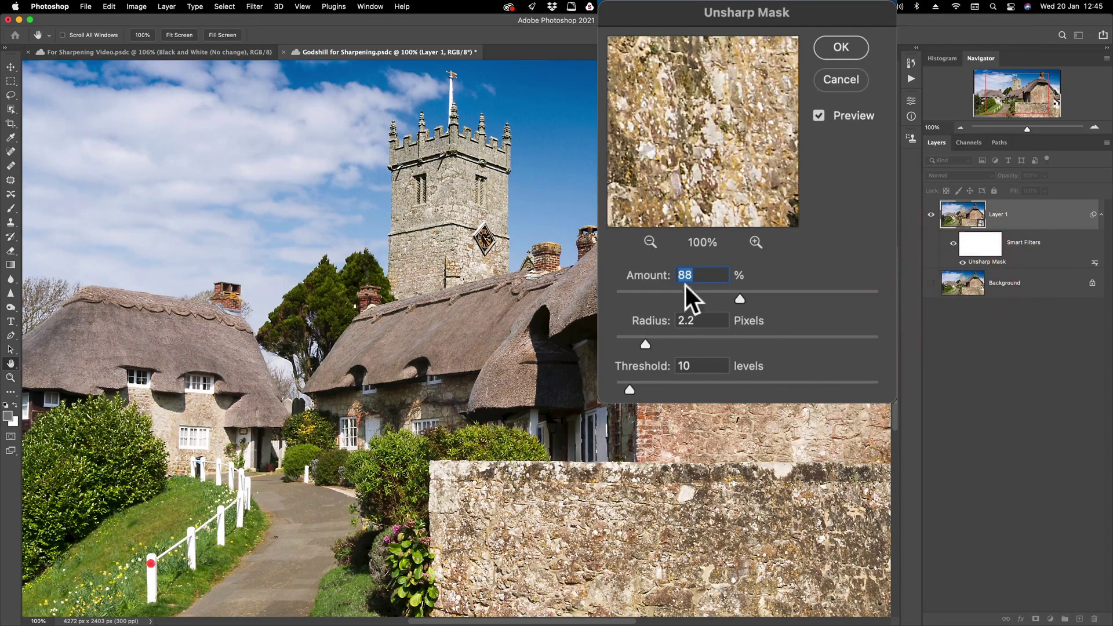
type("100")
key("Tab")
type("3")
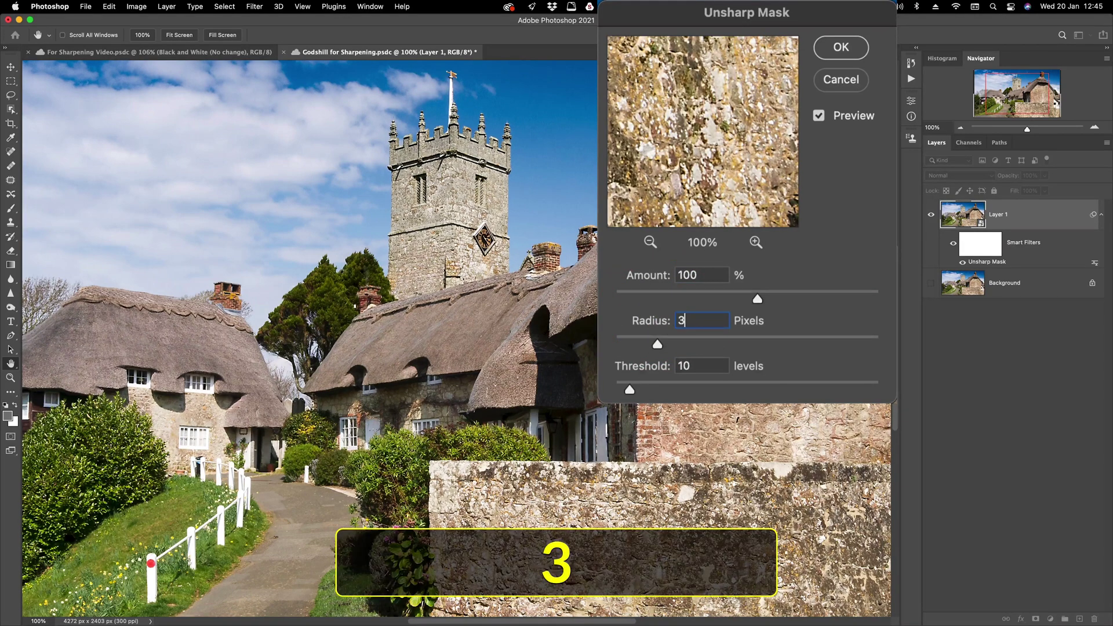
key("Tab")
type("3")
left_click(847, 45)
key("z")
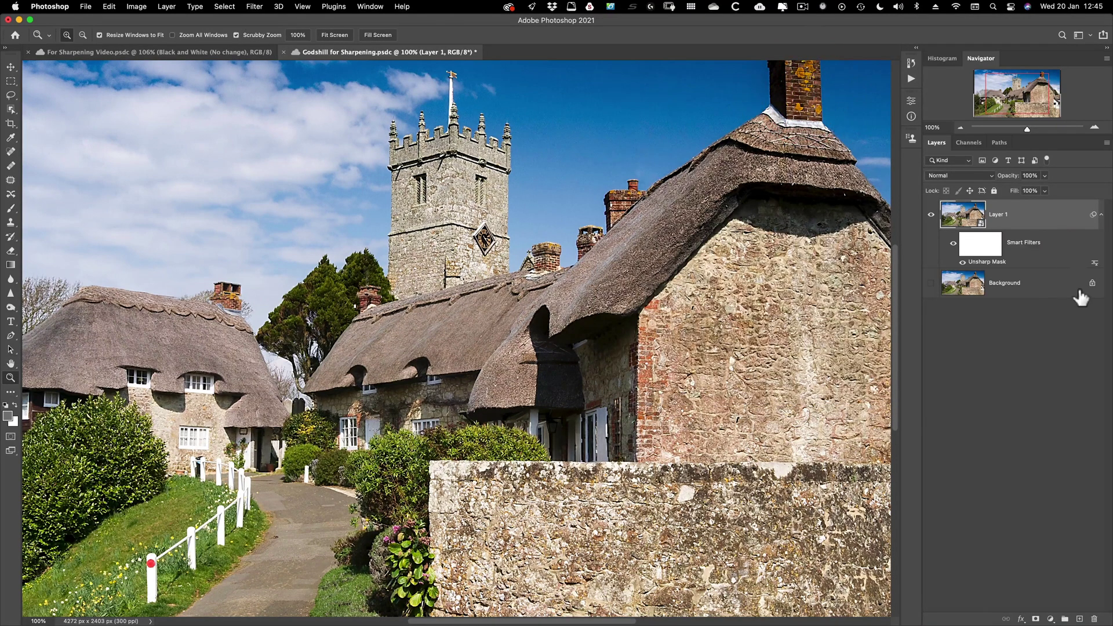
Duplicate Layer 1 and set the Unsharp Mask Amount on the copy to 200%.
key("super+j")
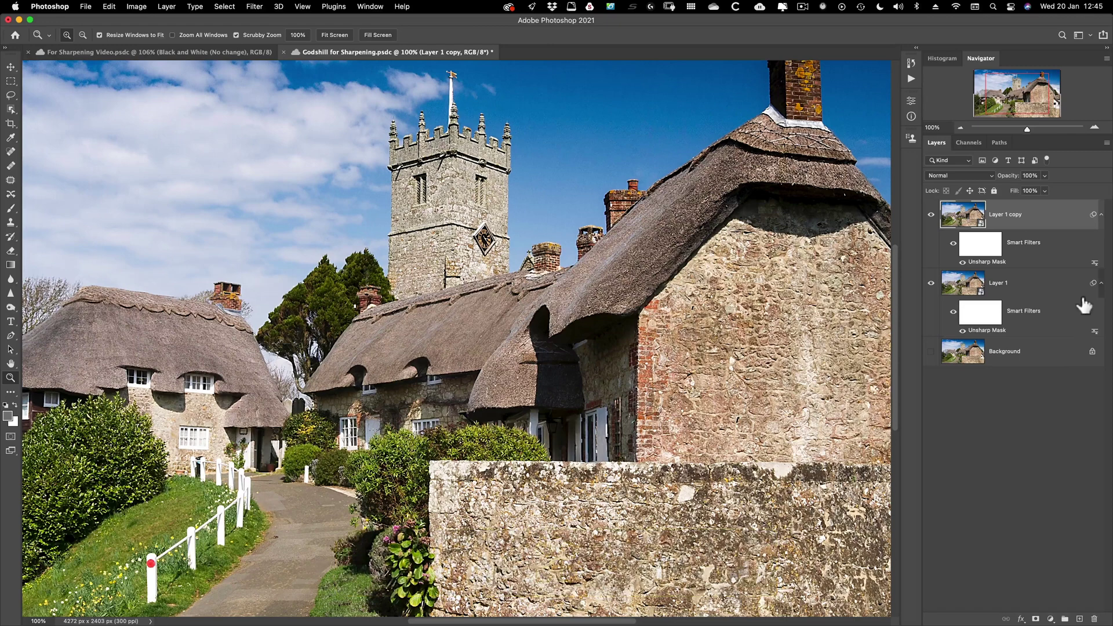
double_click(988, 262)
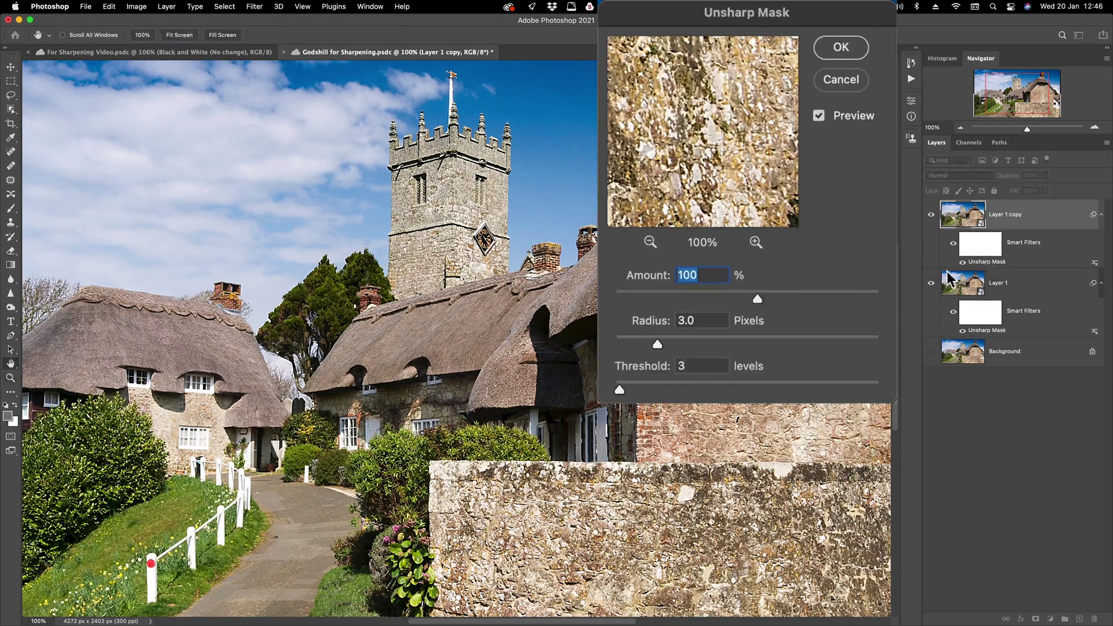
type("200")
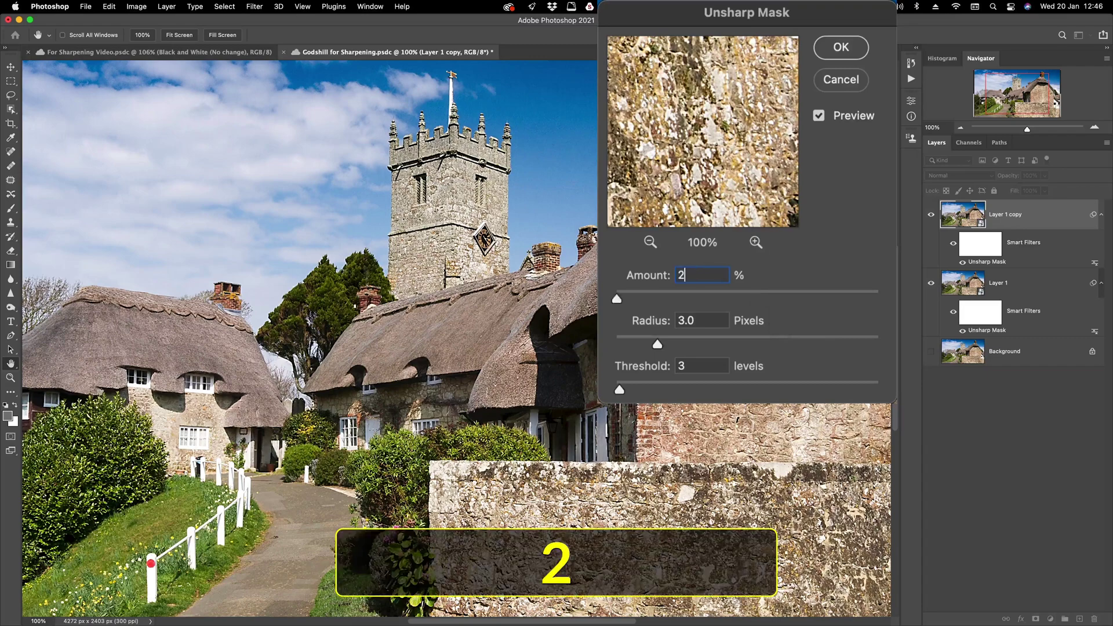
left_click(840, 49)
Reduce the blending opacity of the duplicate layer's Unsharp Mask smart filter to 50%.
double_click(1095, 264)
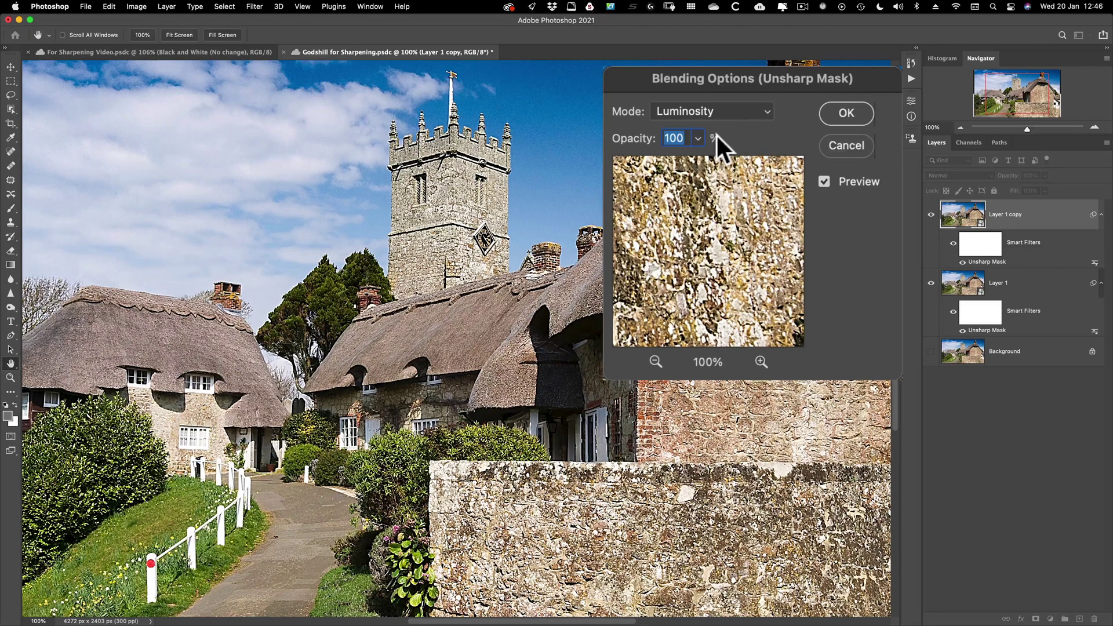
type("50")
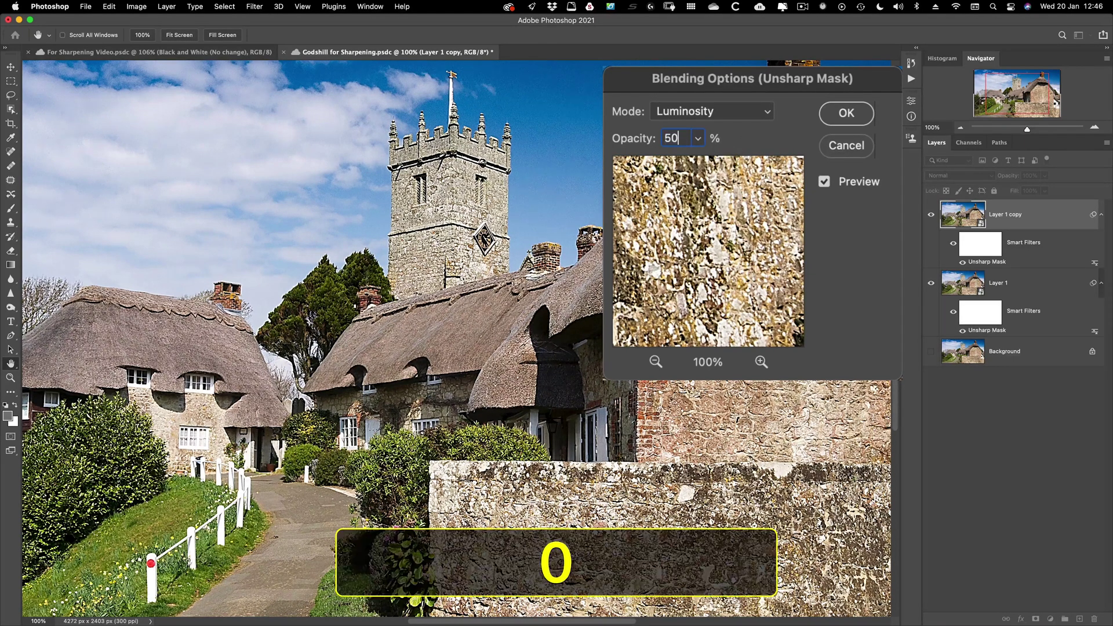
left_click(863, 114)
key("z")
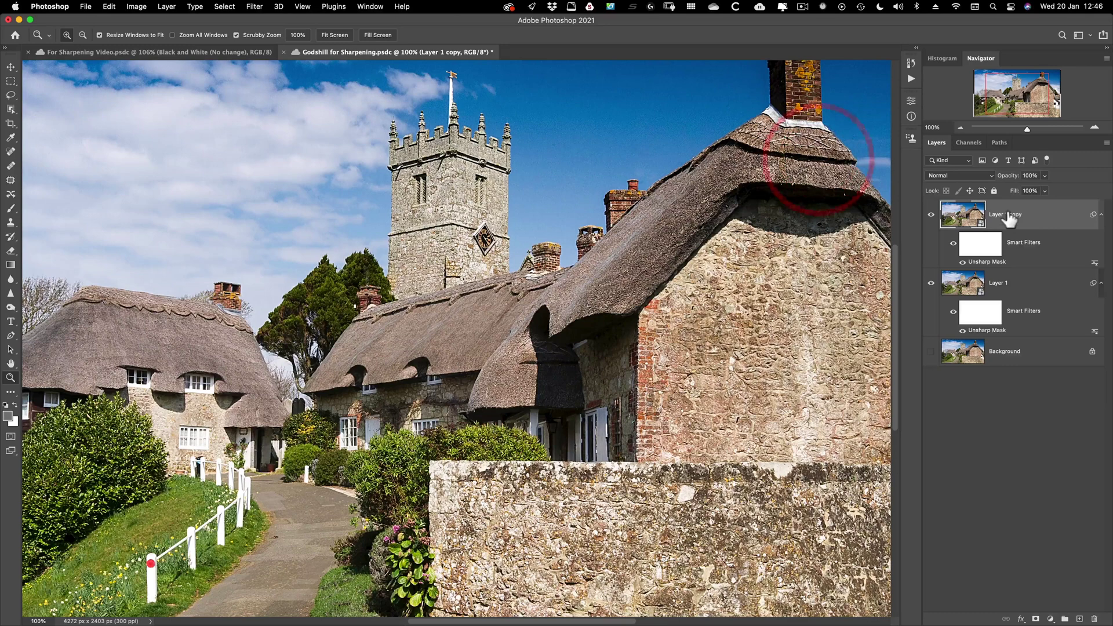
Rename the duplicate layer to "200 Amt / 50 Opacity".
double_click(1006, 212)
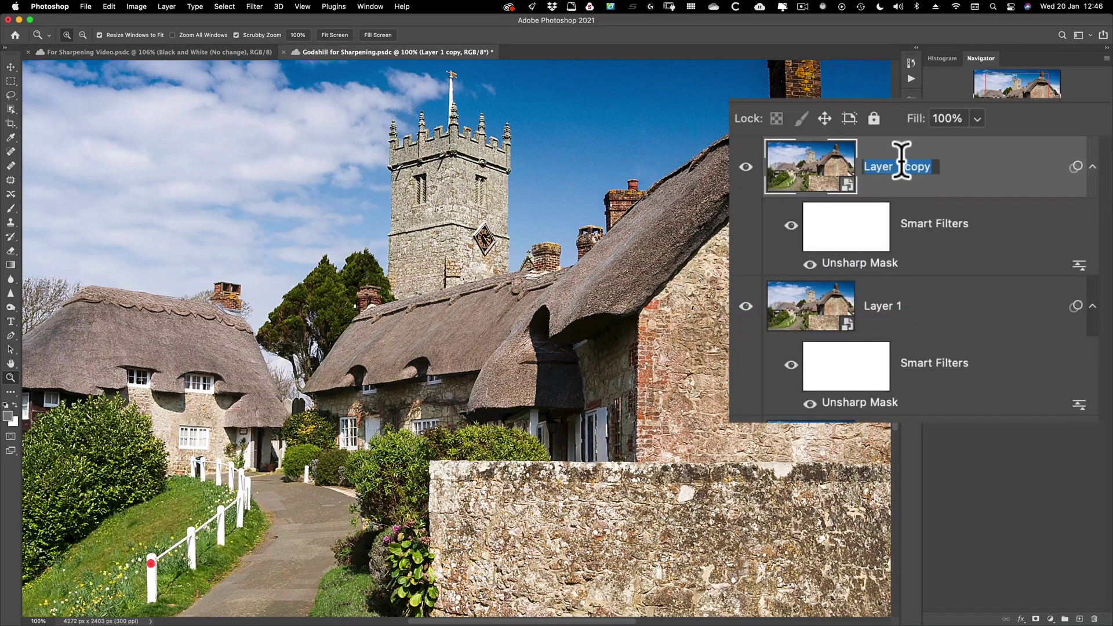
type("200 Amt")
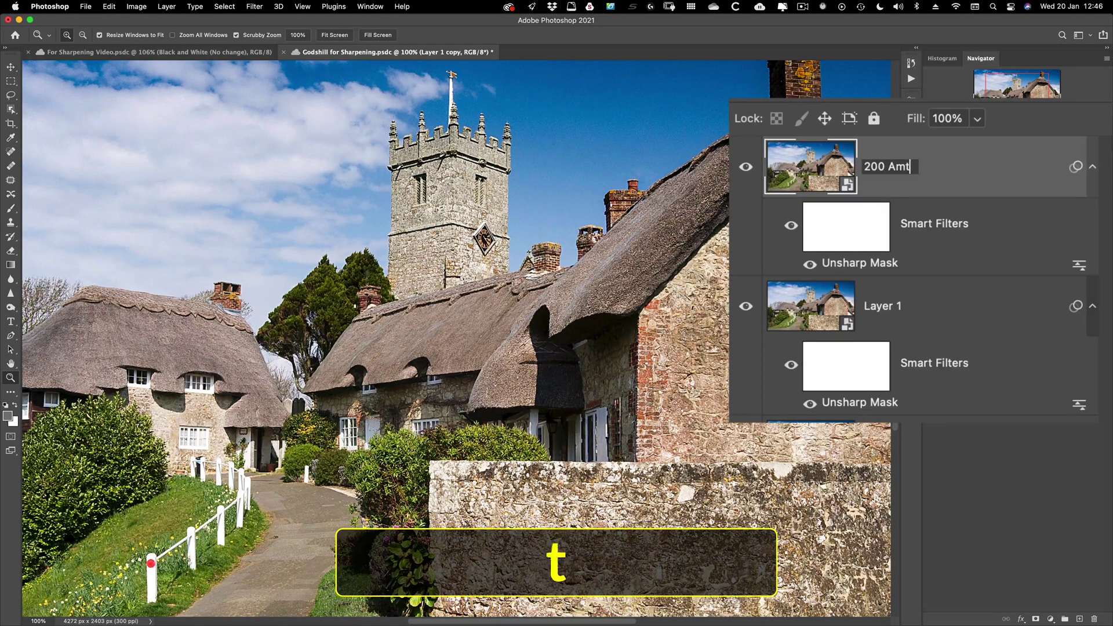
type(" / 50")
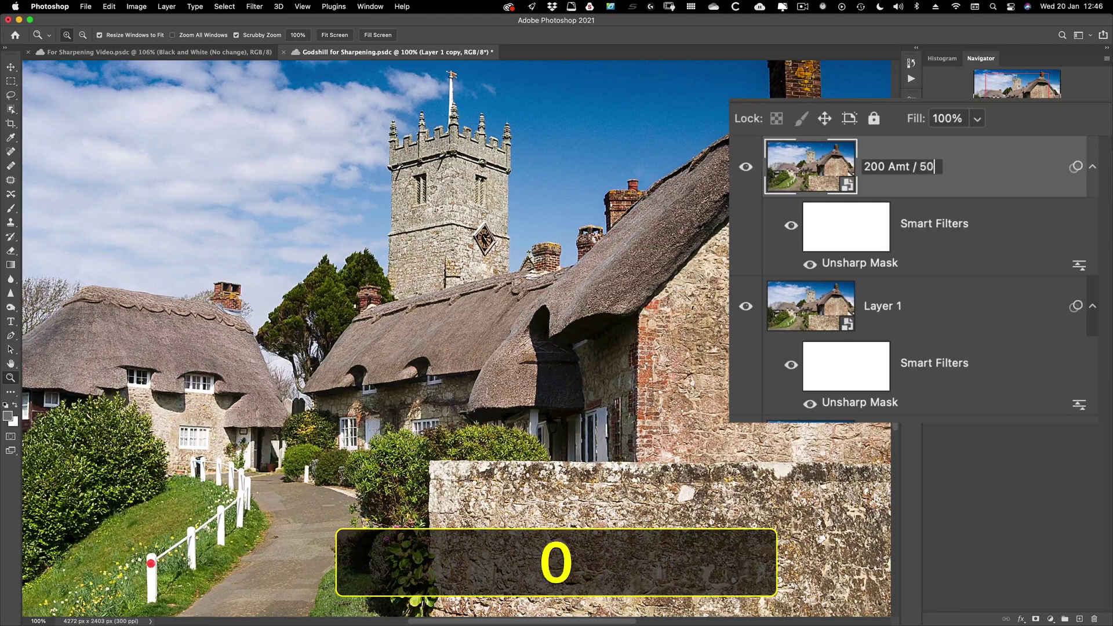
type(" Opacity")
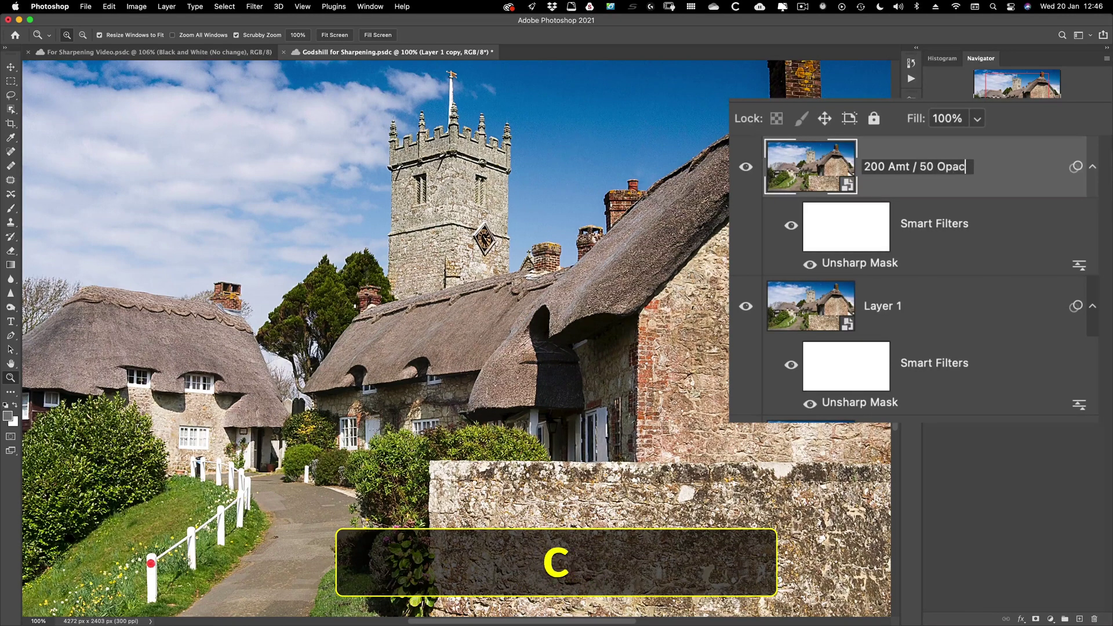
left_click(972, 339)
Rename Layer 1 to "100 Amt / 100 Opacity".
double_click(900, 308)
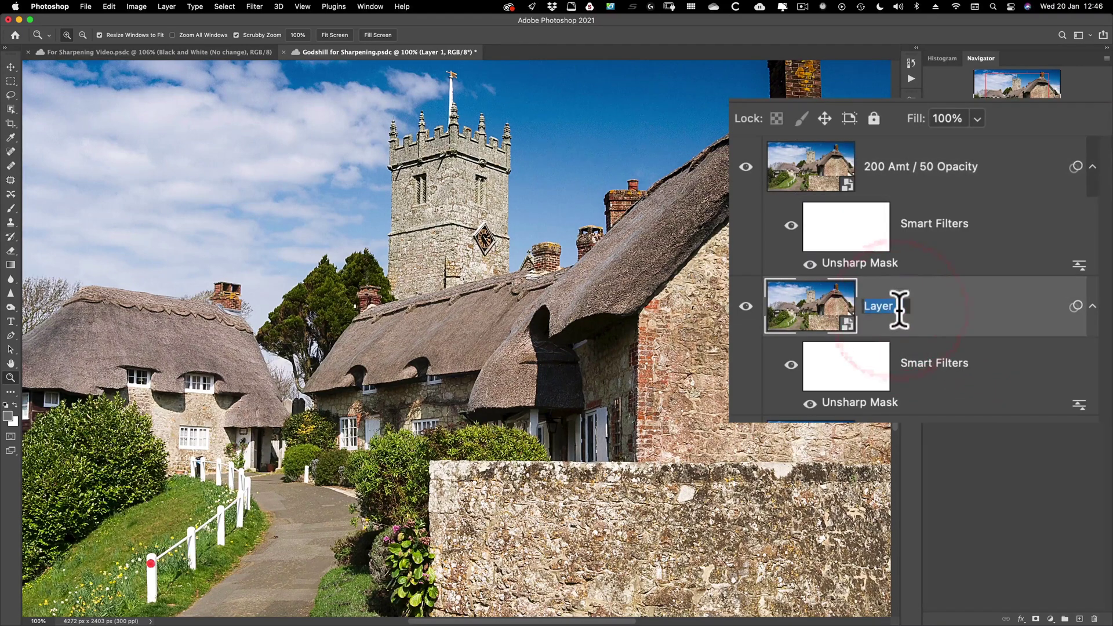
type("100 ")
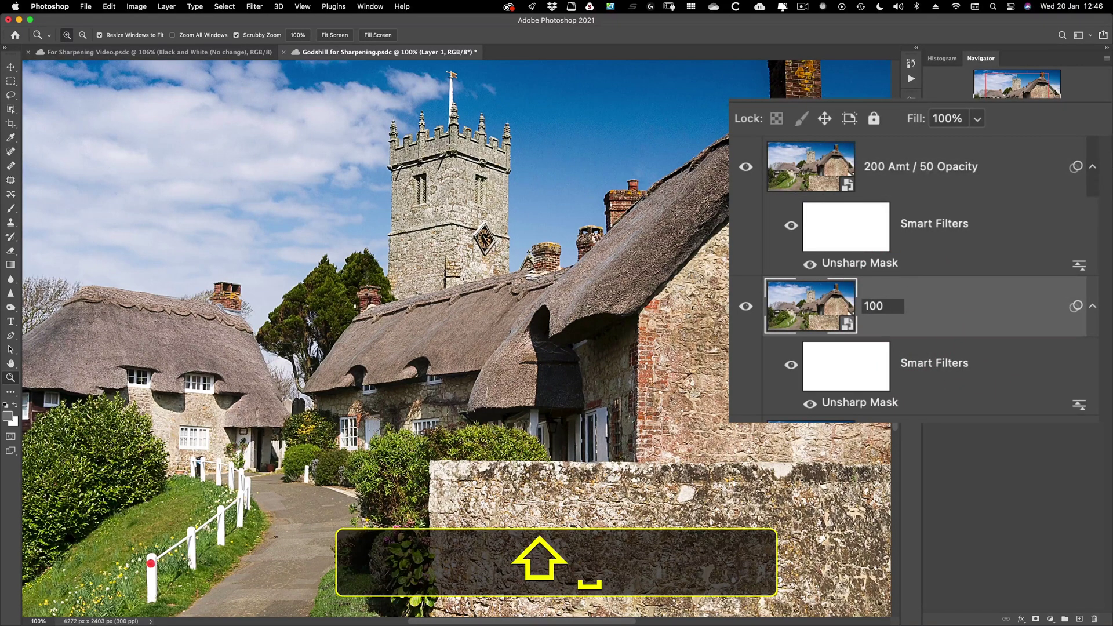
type("Amt /")
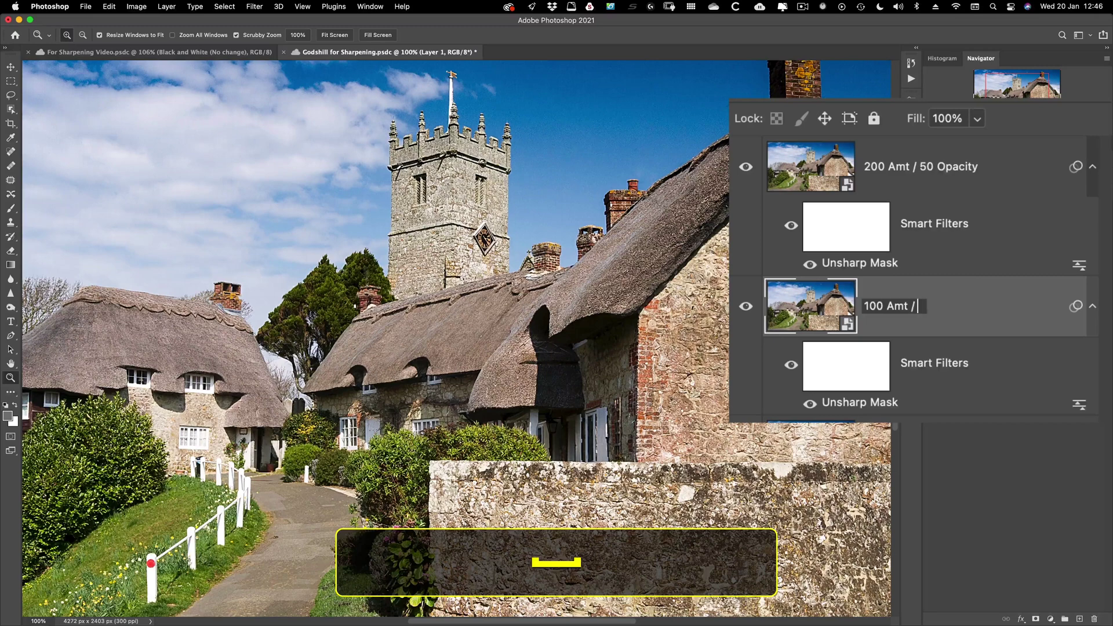
type(" 100 Opacity")
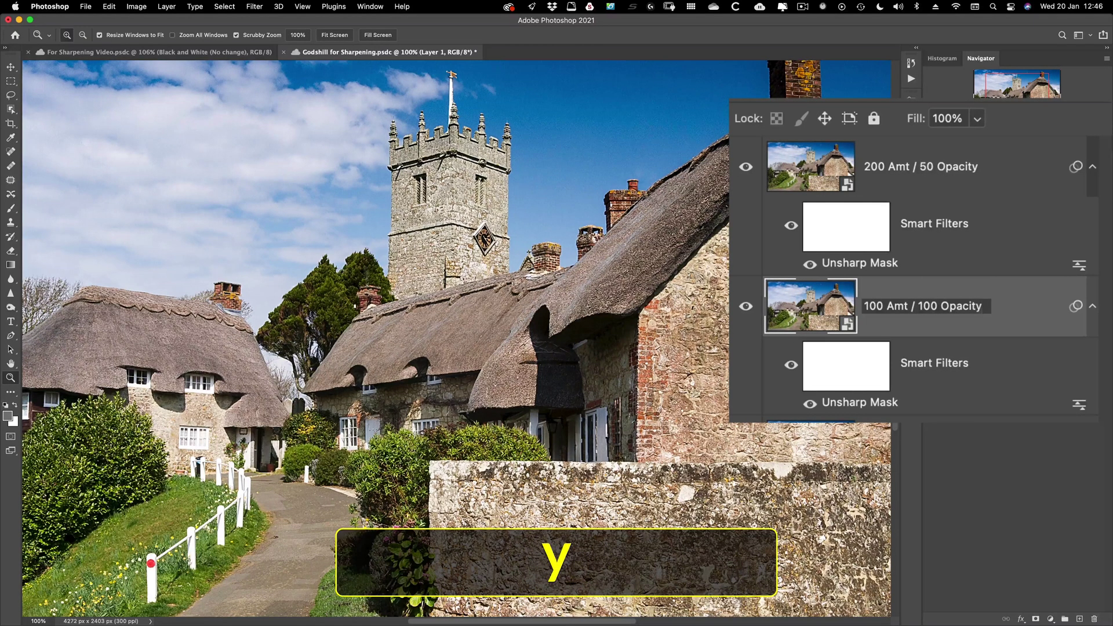
key("Return")
Delete the Smart Filters masks from both the "200 Amt / 50 Opacity" and "100 Amt / 100 Opacity" layers.
key("alt+bracketright")
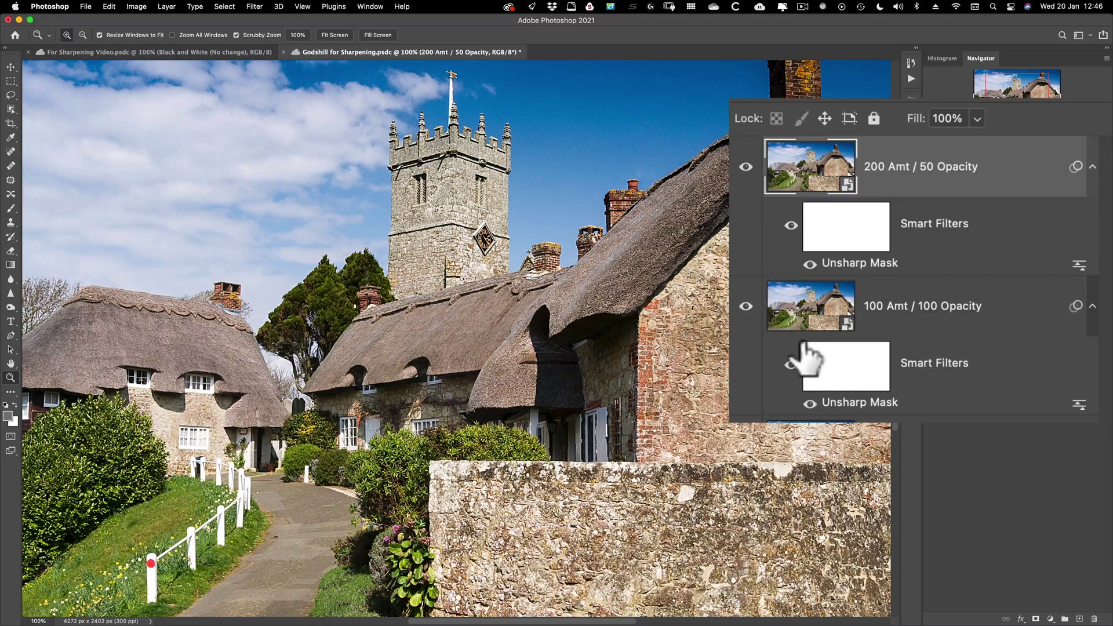
right_click(836, 238)
left_click(865, 320)
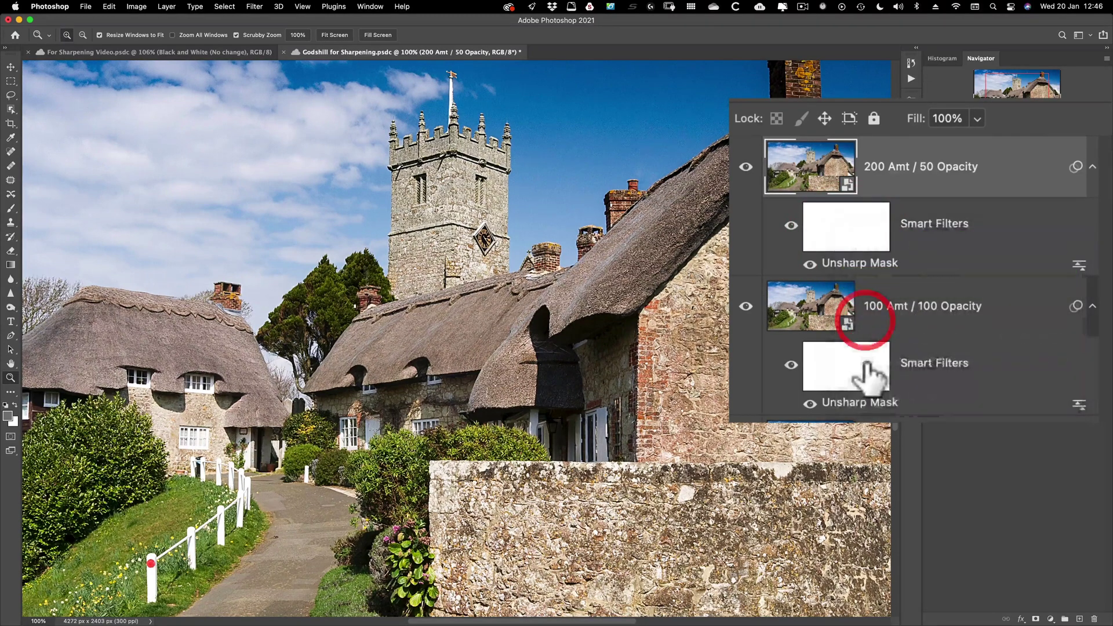
right_click(871, 317)
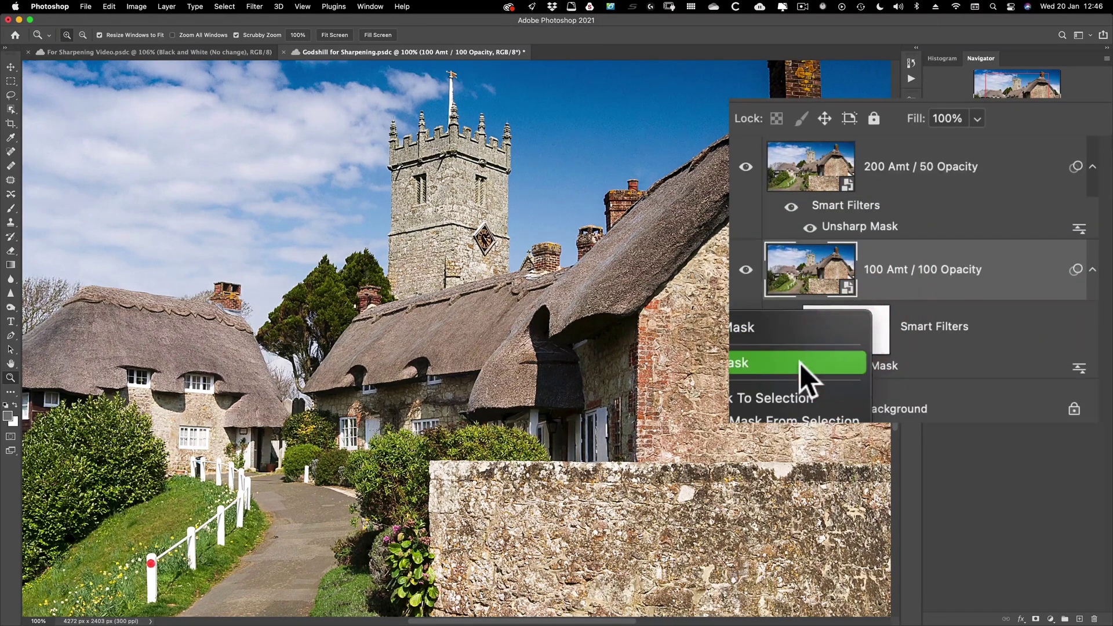
left_click(800, 363)
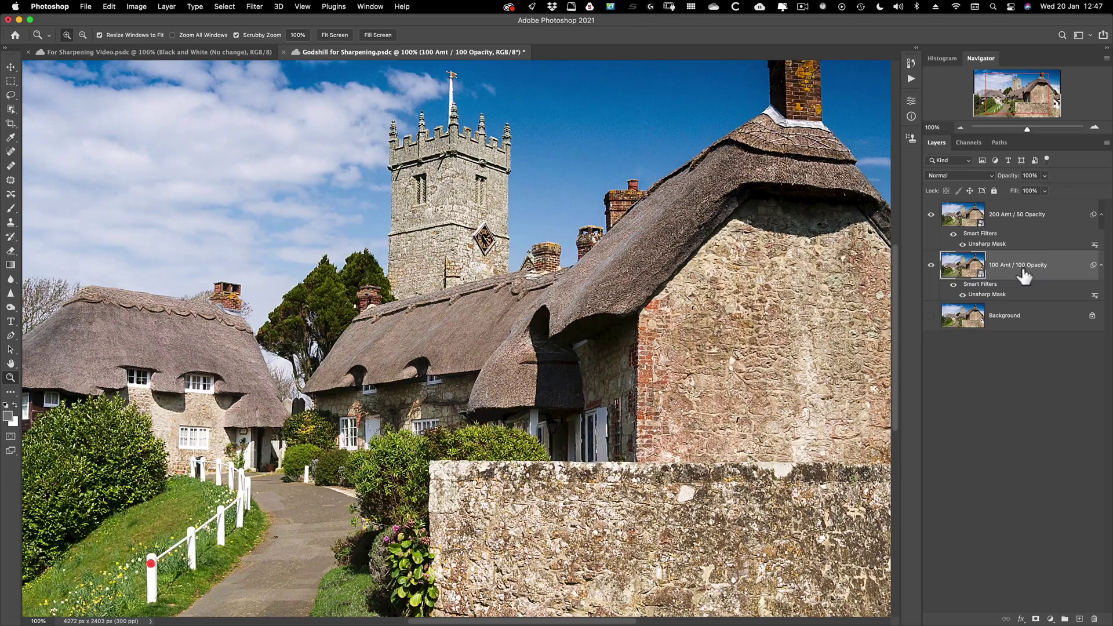
Add a Levels adjustment layer above "200 Amt / 50 Opacity" and preview that layer's highlight clipping with the white input slider.
left_click(1032, 225)
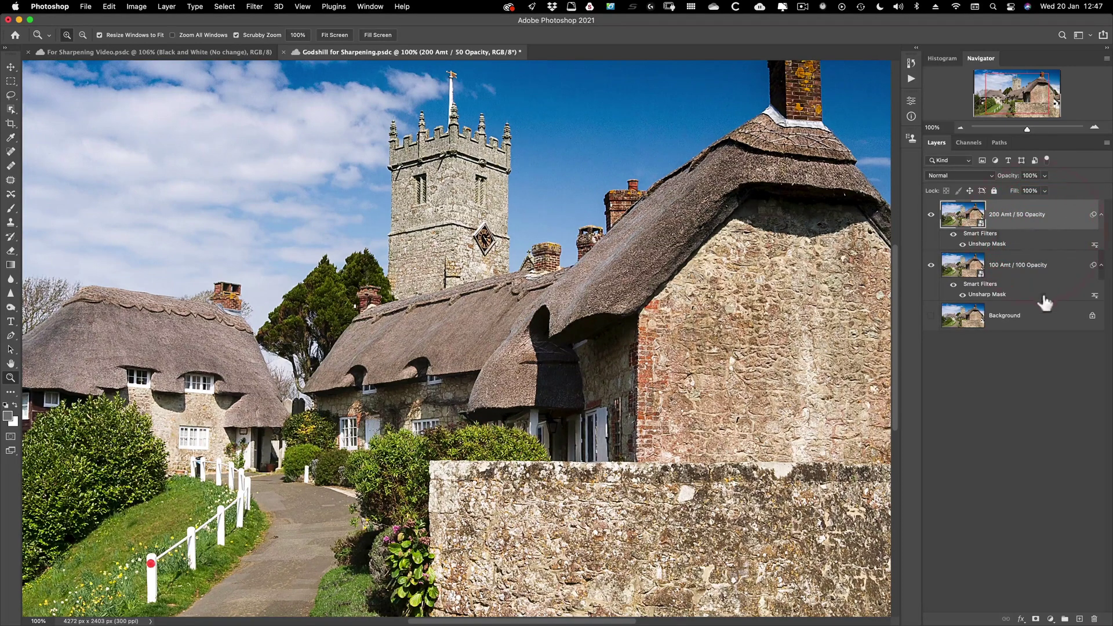
left_click(1051, 620)
left_click(1009, 342)
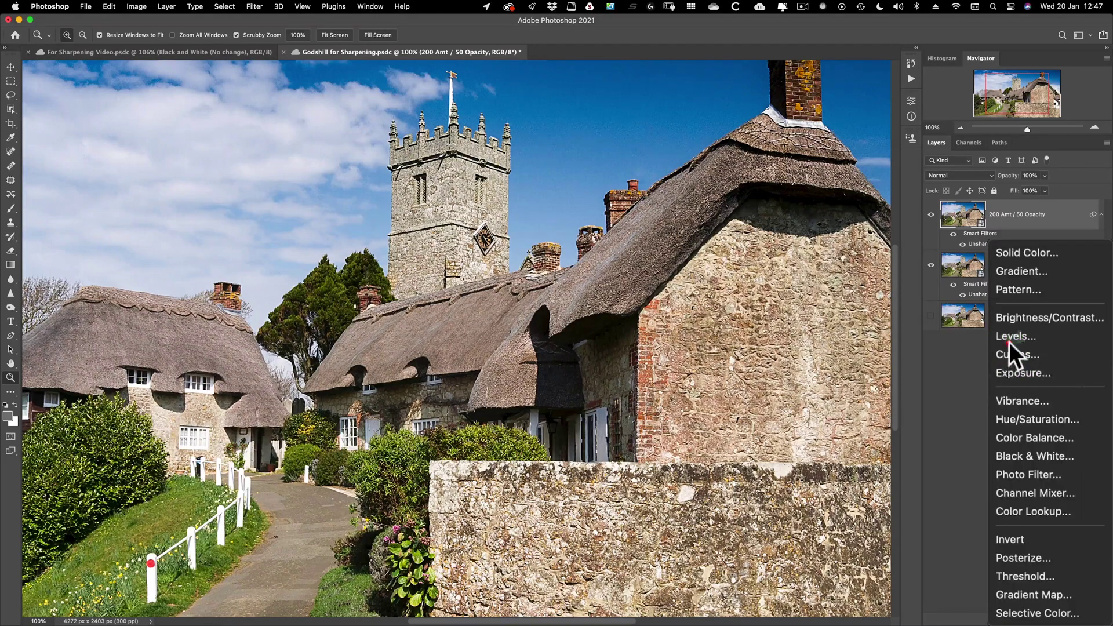
key("alt")
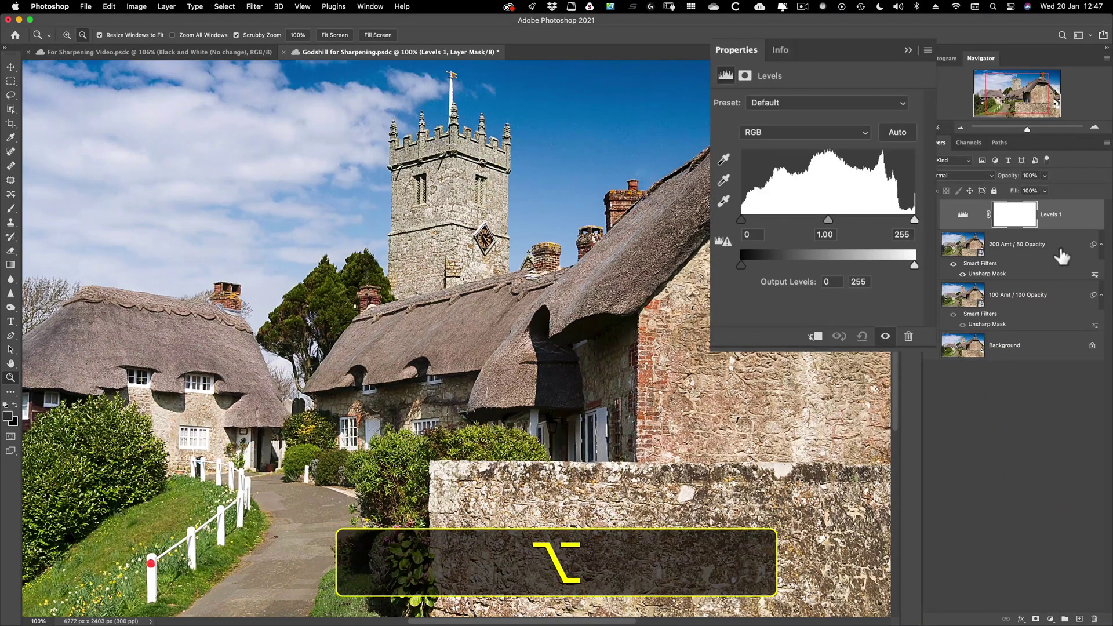
left_click(914, 219, "alt")
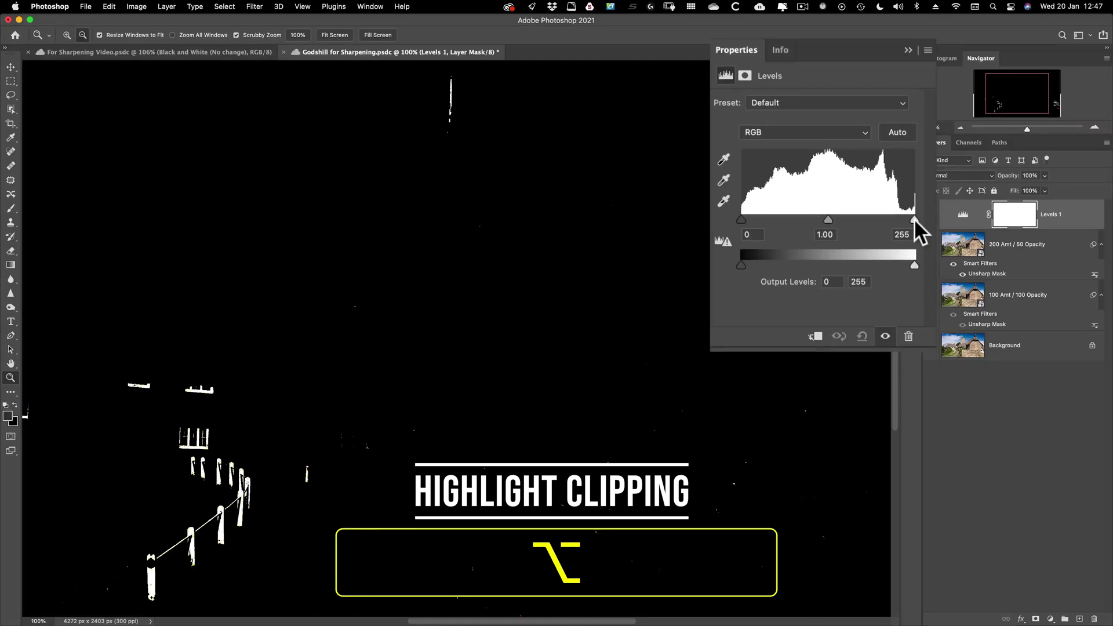
left_click_drag(913, 218, 913, 218)
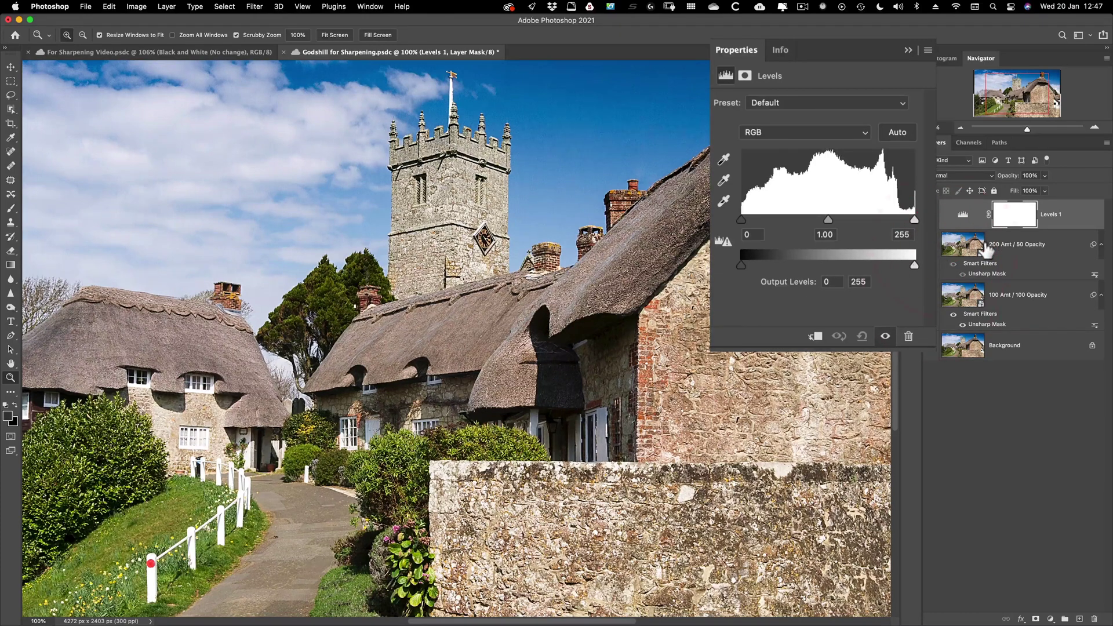
Preview the highlight clipping for the "100 Amt / 100 Opacity" sharpening in the Levels adjustment.
key("alt")
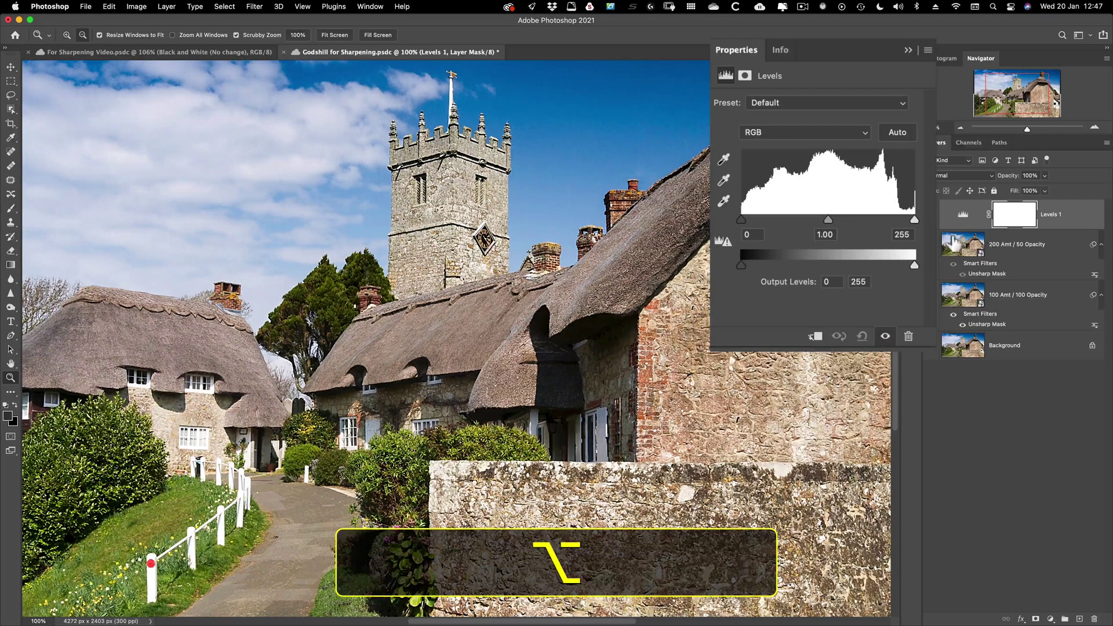
left_click(914, 218, "alt")
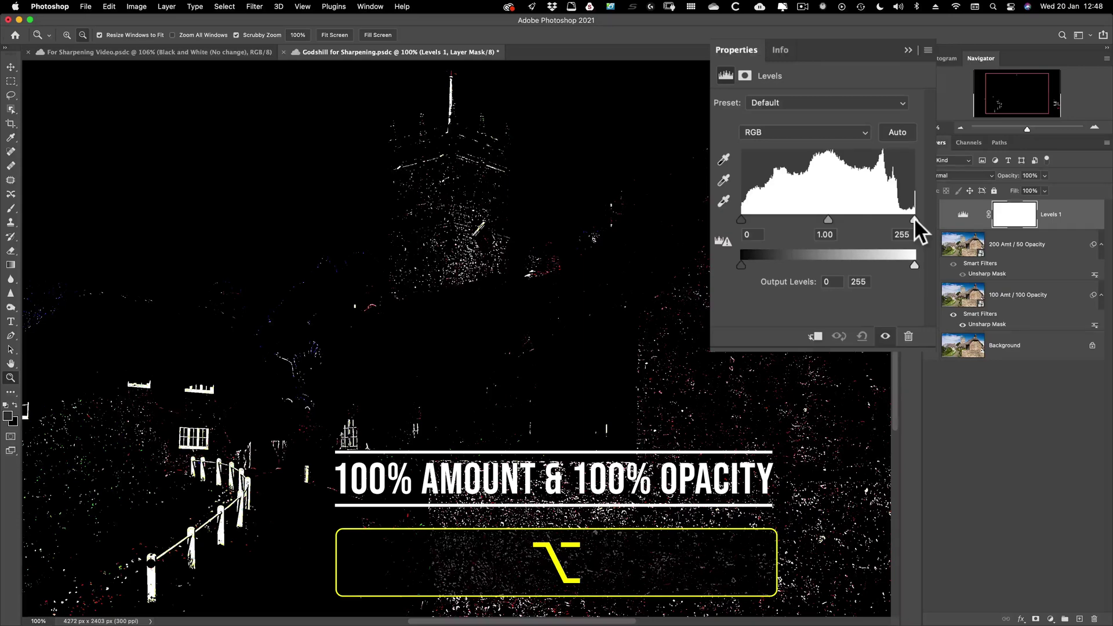
left_click_drag(913, 218, 914, 218)
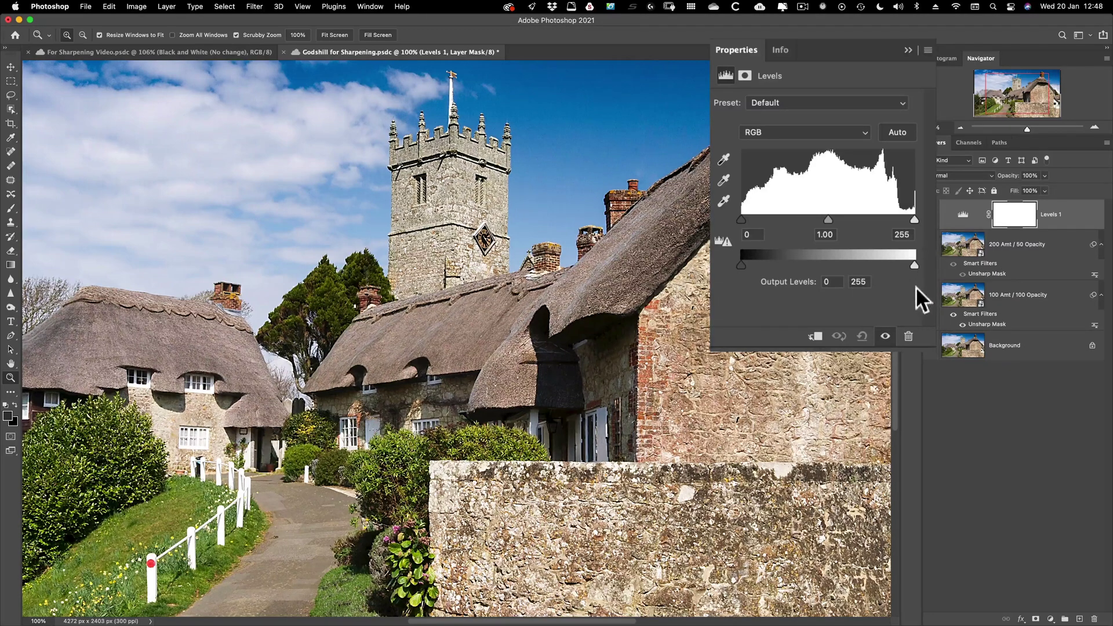
Preview the shadow clipping with the Levels black input slider and delete the Levels adjustment layer.
key("alt")
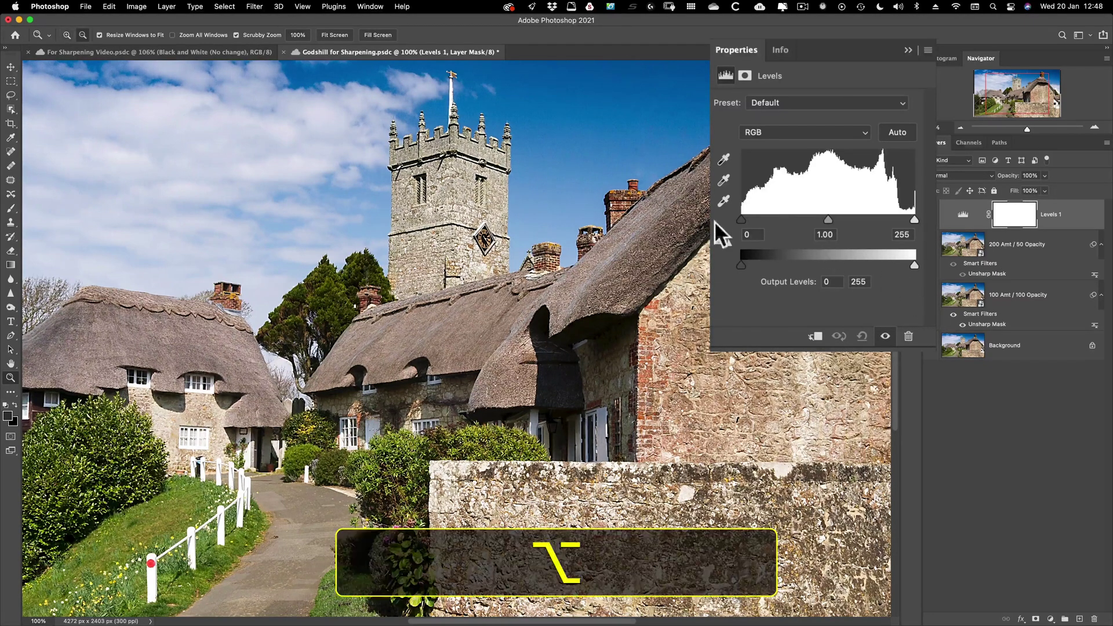
left_click_drag(742, 221, 733, 219)
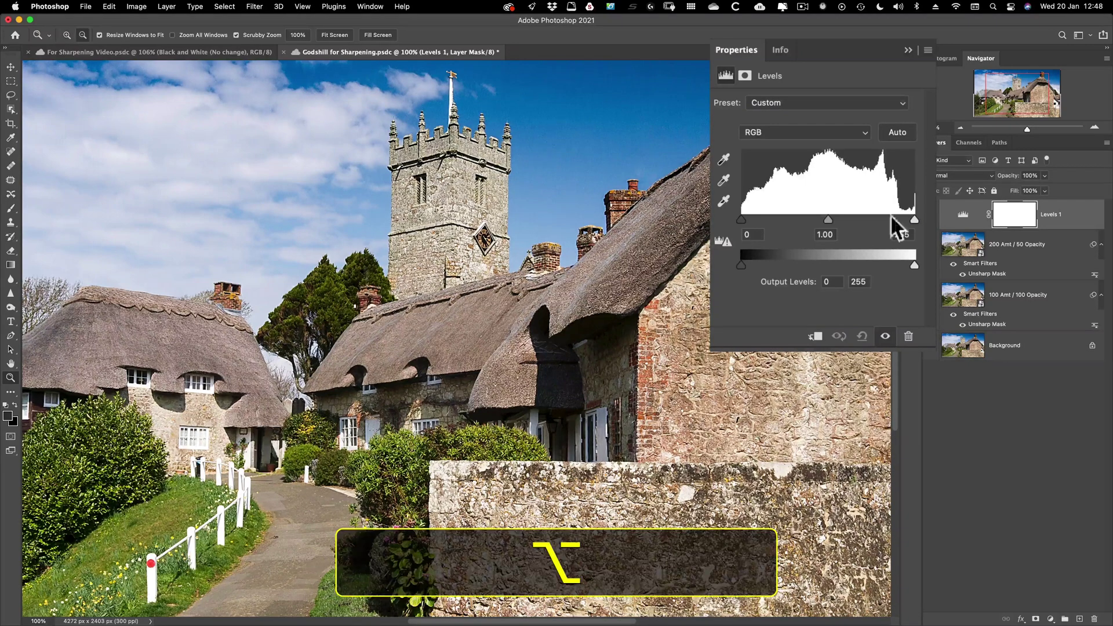
left_click_drag(740, 220, 768, 214)
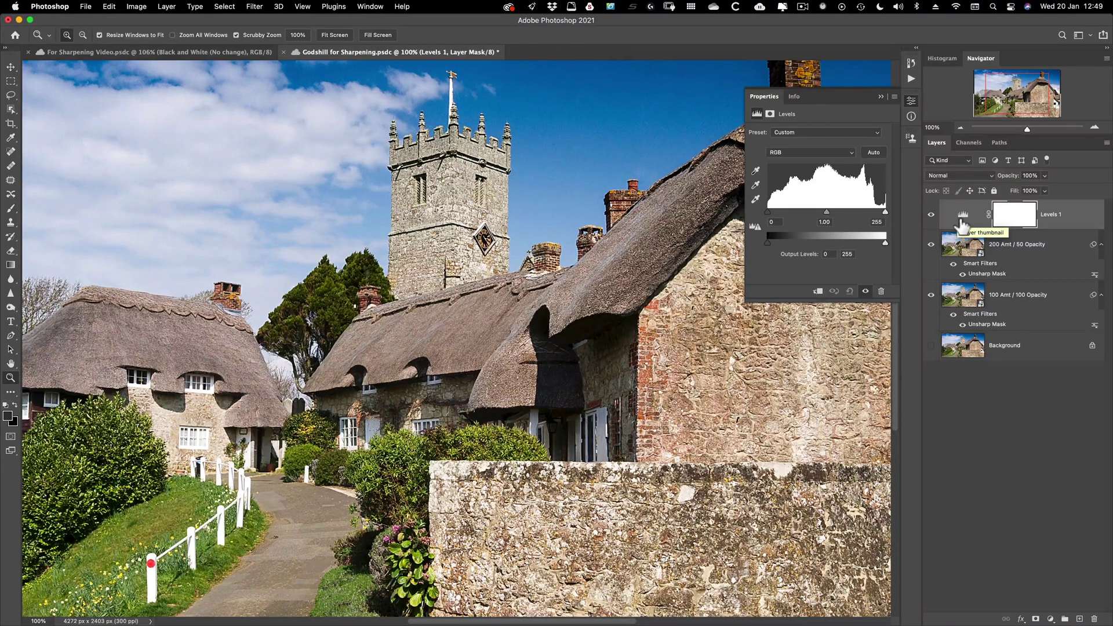
left_click(960, 221)
key("BackSpace")
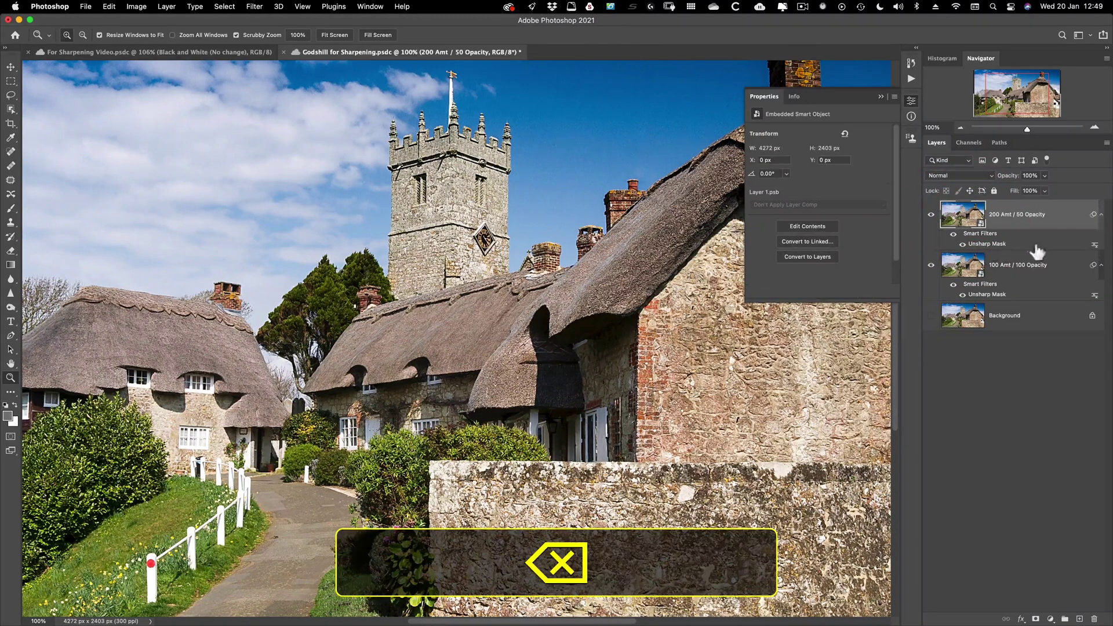
Set the blending opacity of the Unsharp Mask smart filter on the "200 Amt / 50 Opacity" layer to 30%.
double_click(1095, 245)
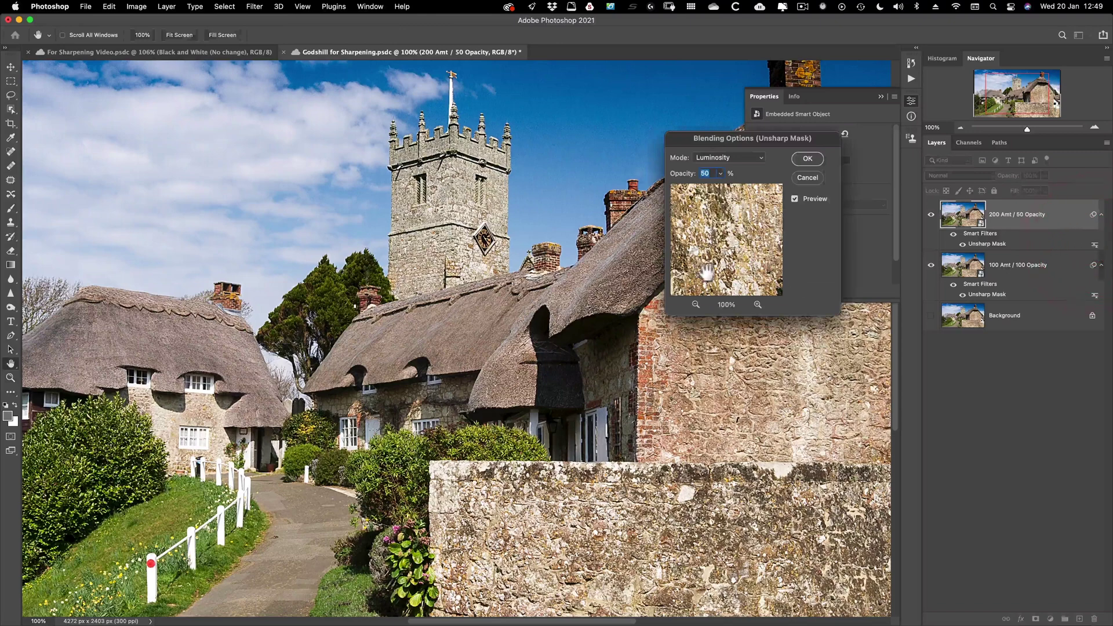
type("30")
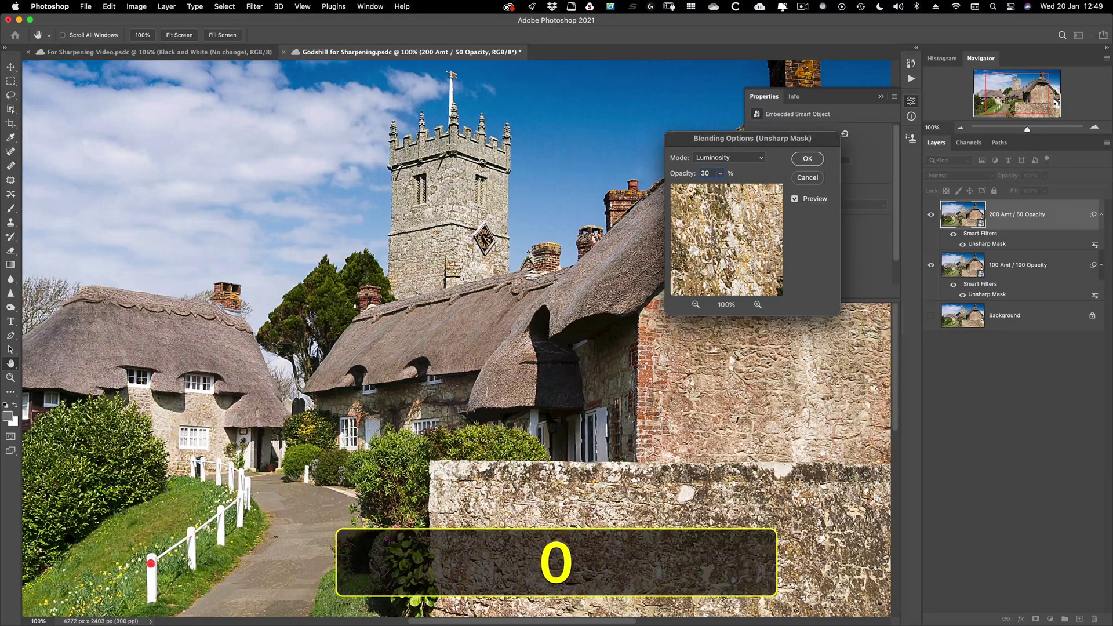
left_click(808, 158)
key("z")
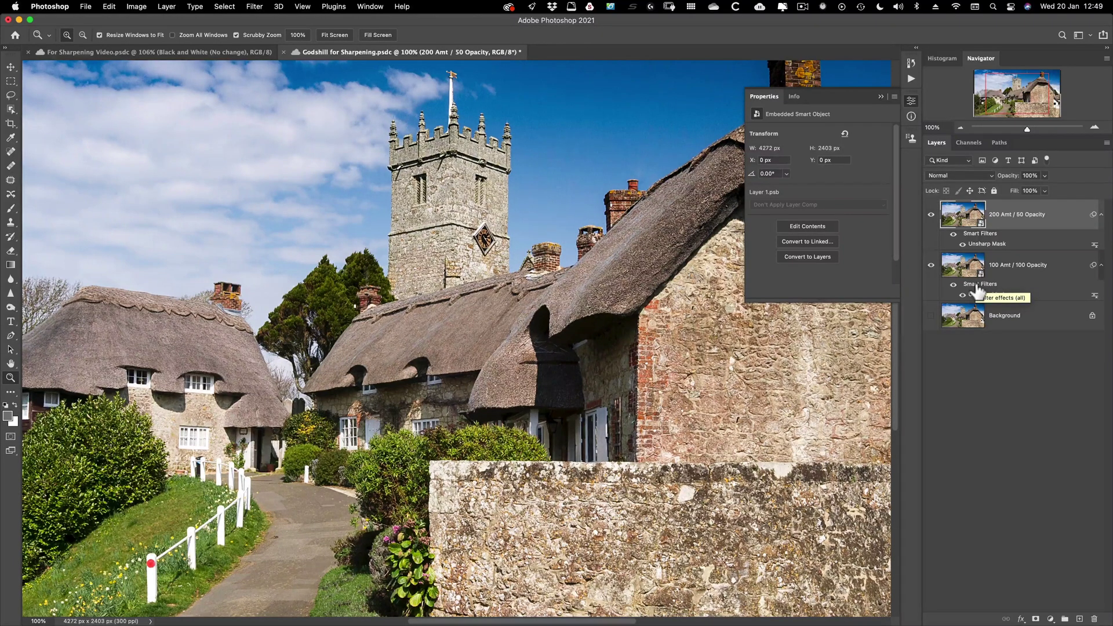
Check the blending options of the "200 Amt / 50 Opacity" layer's Unsharp Mask smart filter and cancel without changes.
double_click(1095, 245)
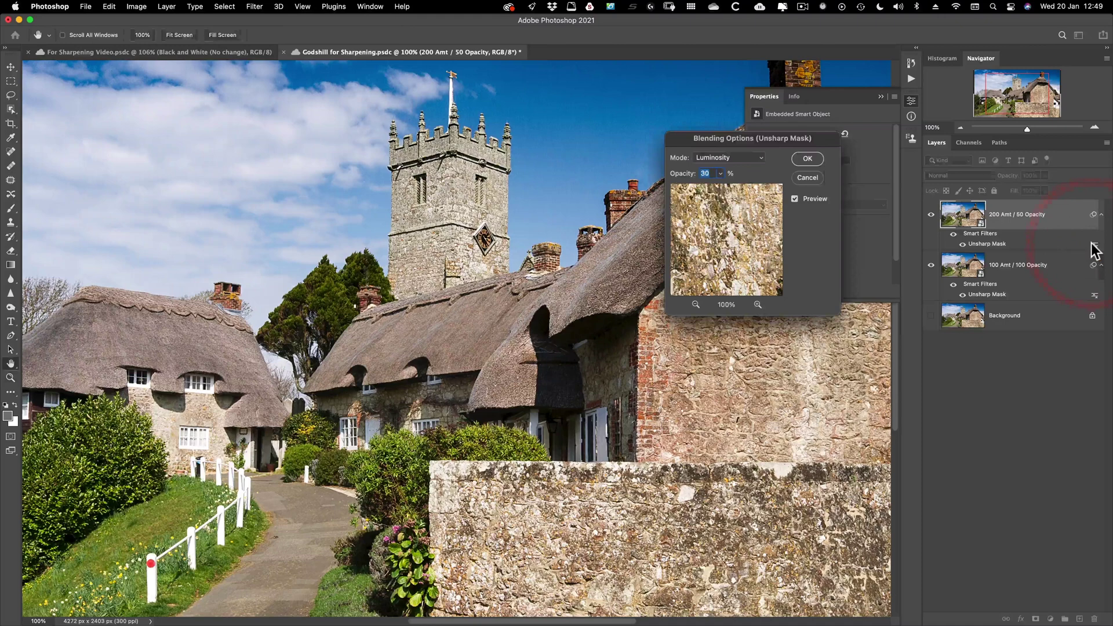
left_click(803, 179)
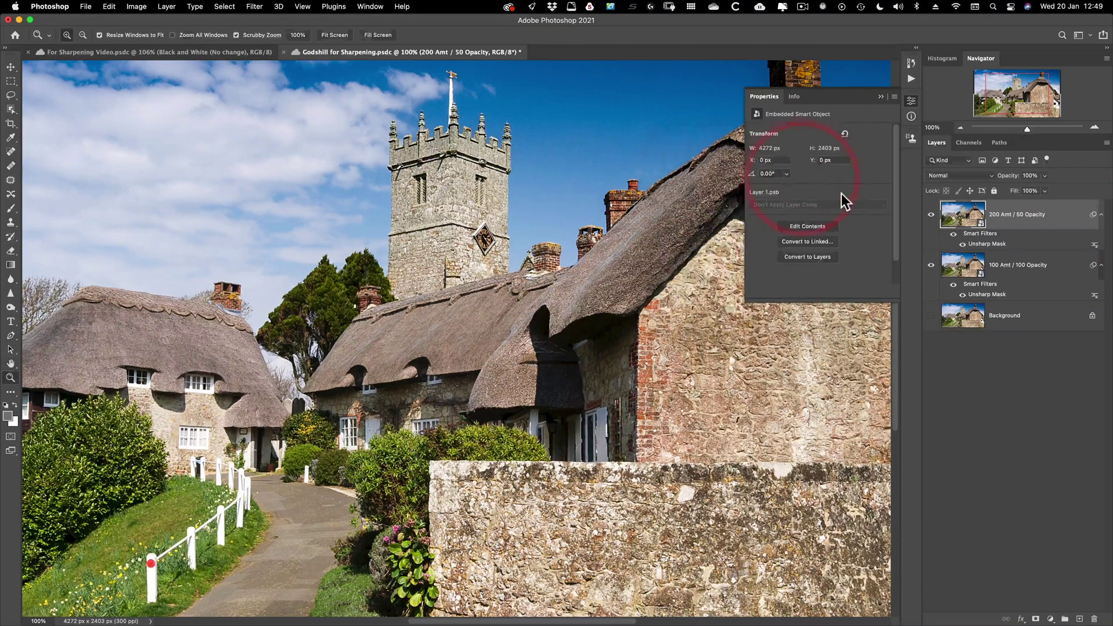
key("z")
left_click(253, 7)
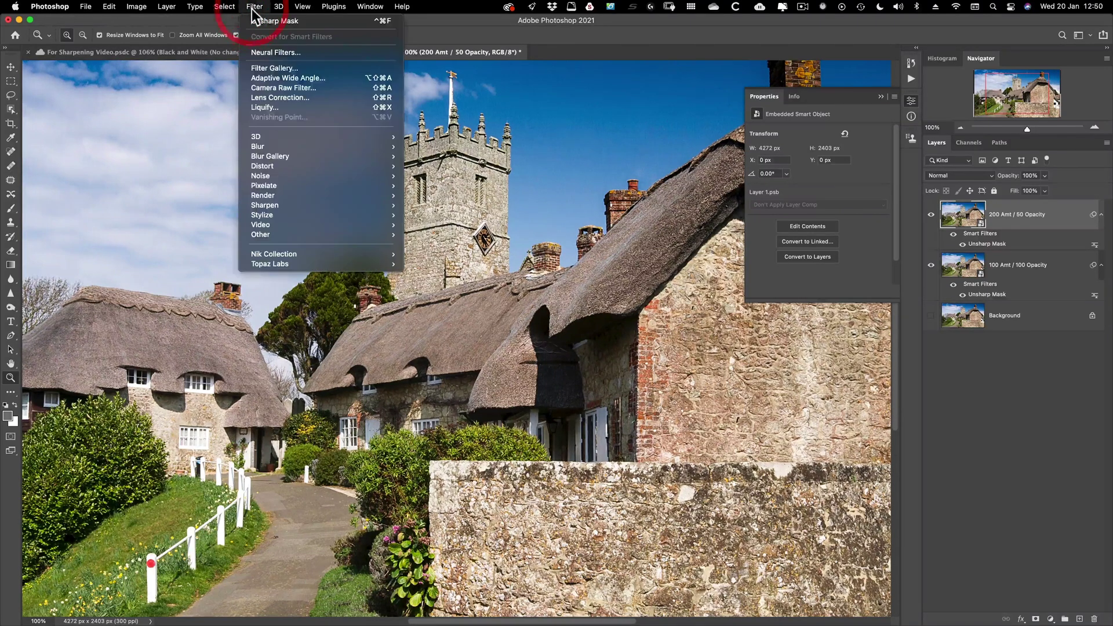
mouse_move(315, 210)
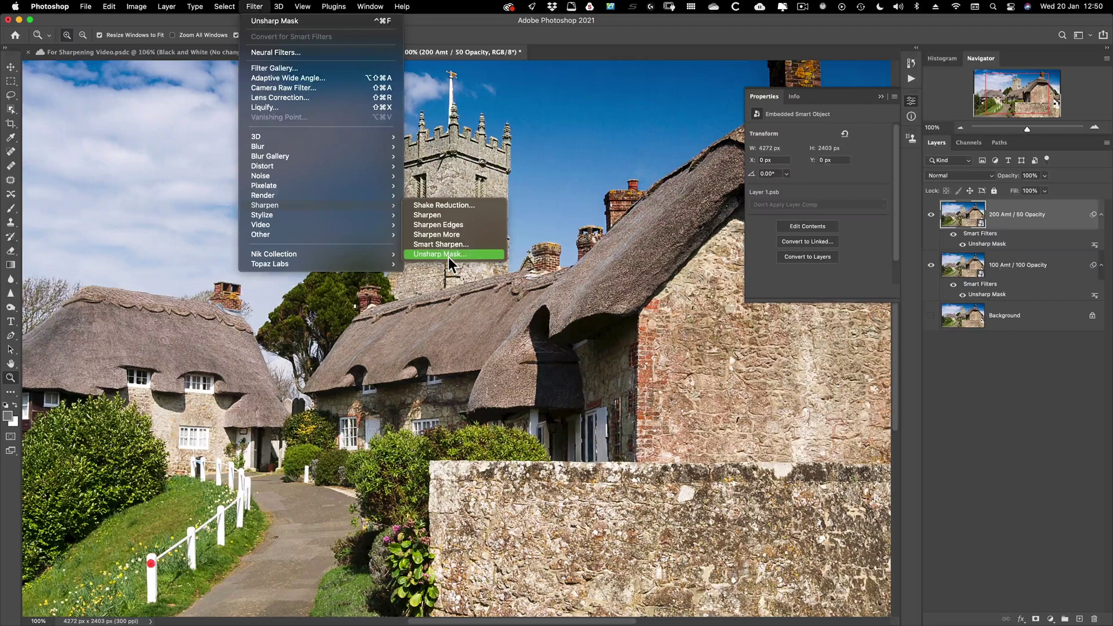
left_click(363, 232)
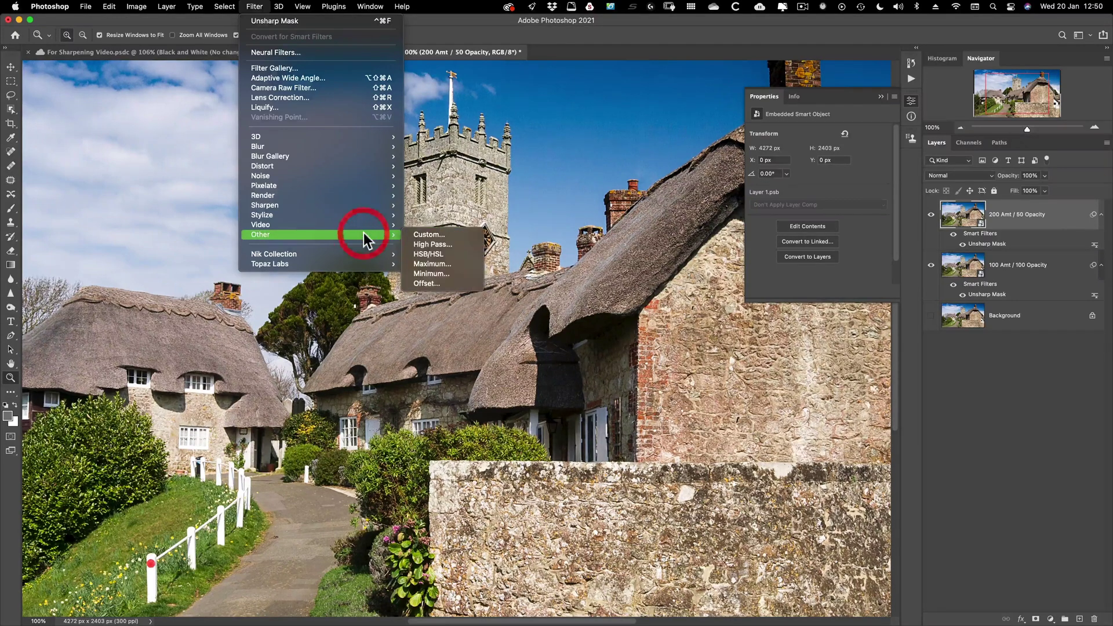